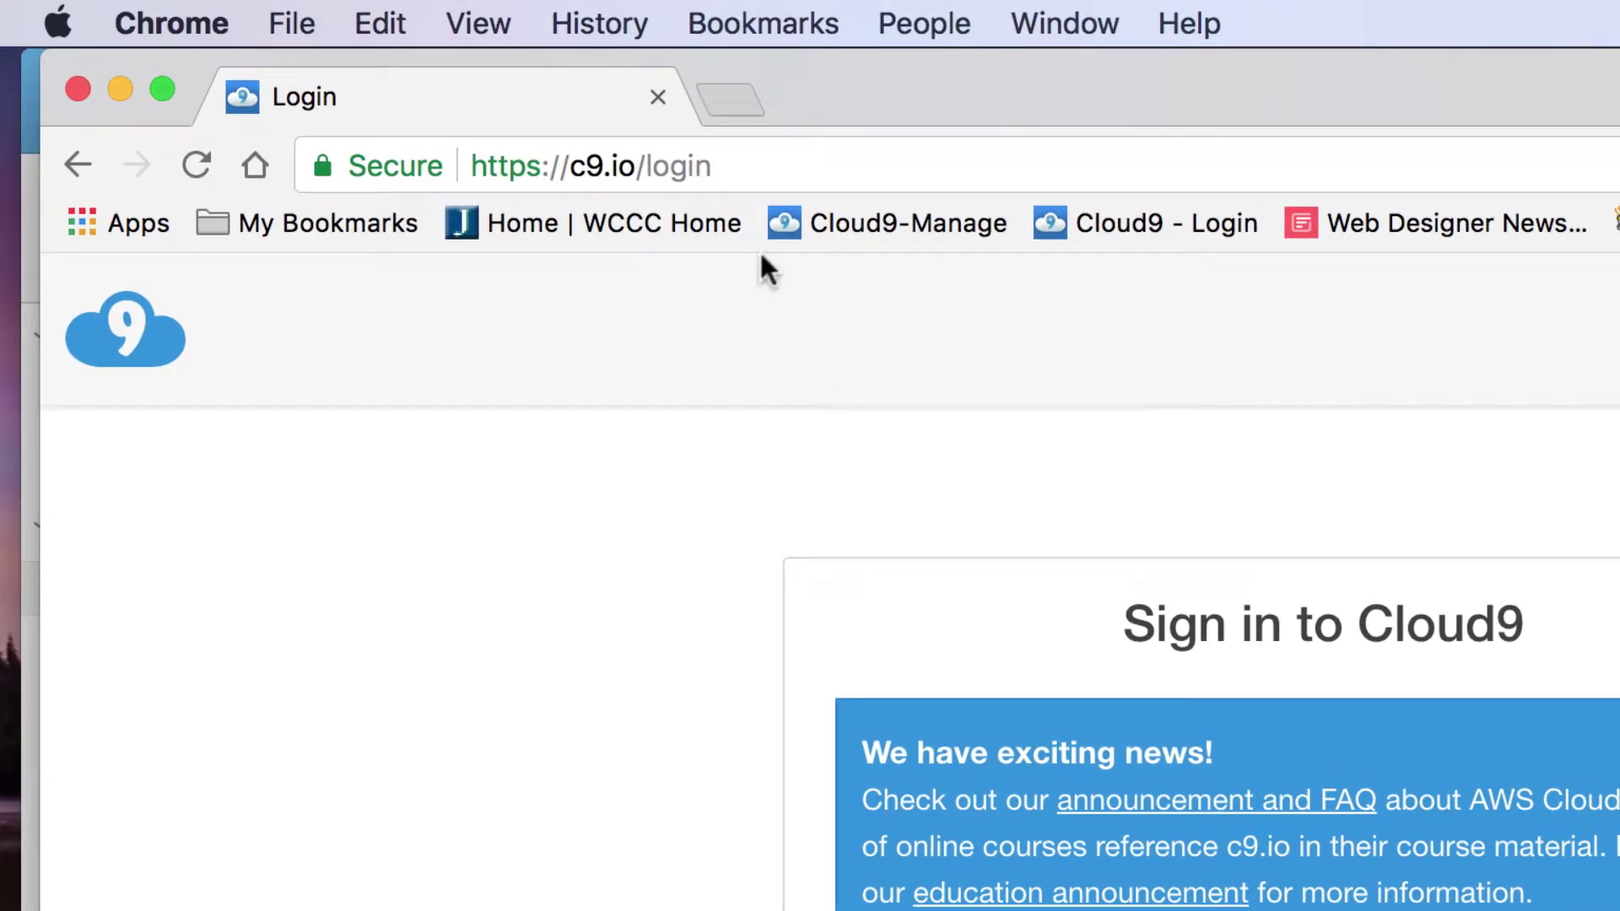
click(733, 162)
click(734, 163)
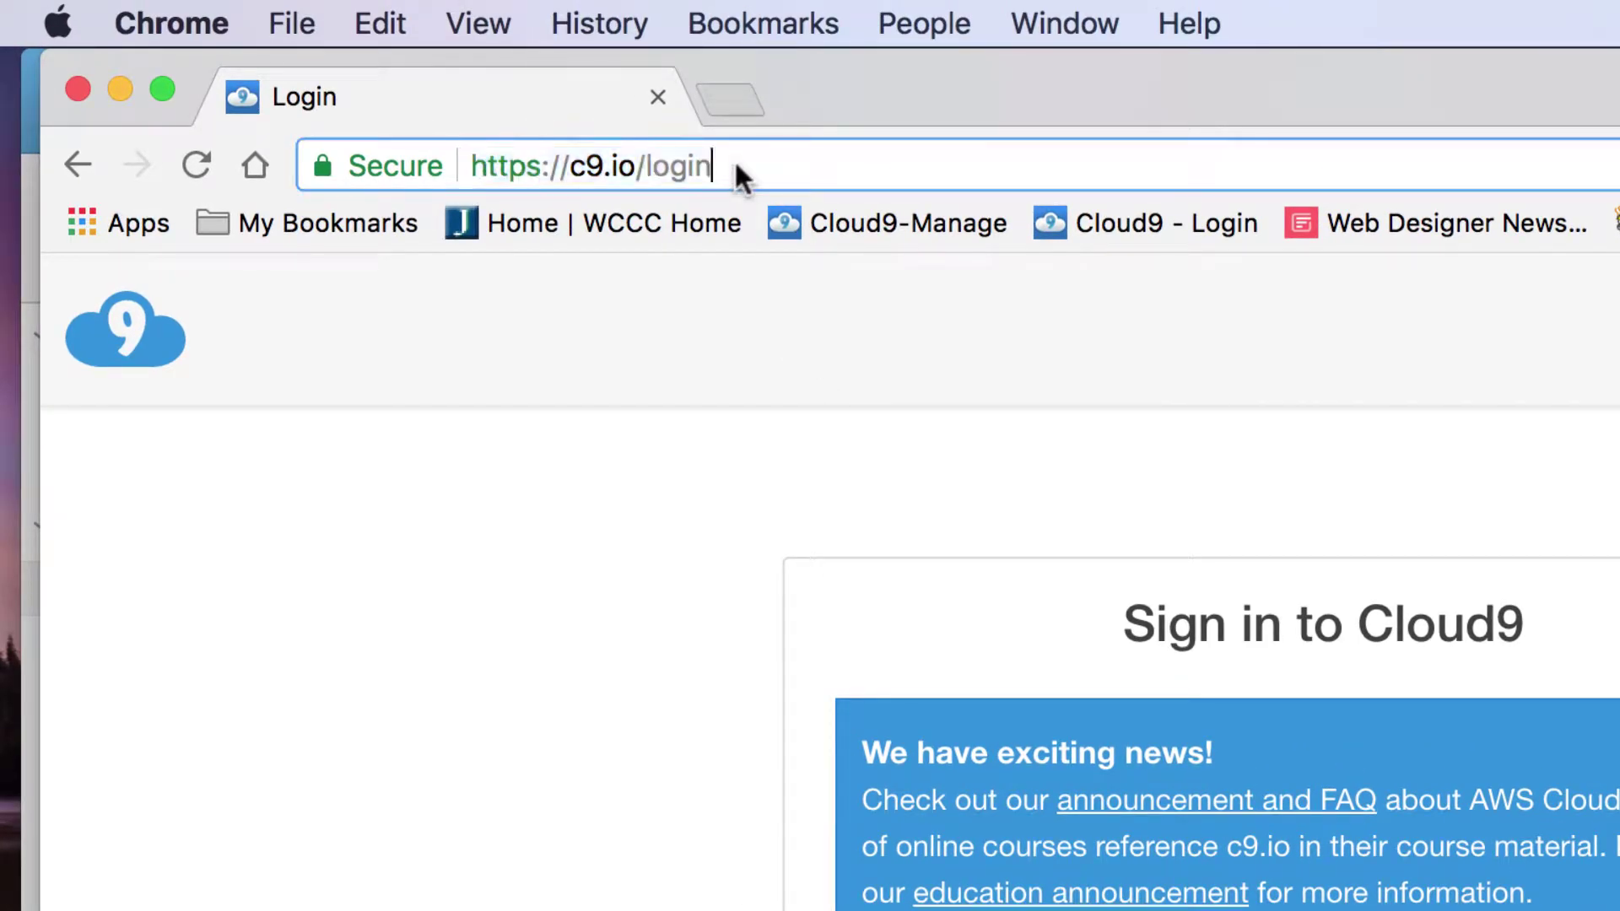
key(BackSpace)
key(BackSpace)
key(BackSpace)
key(BackSpace)
key(BackSpace)
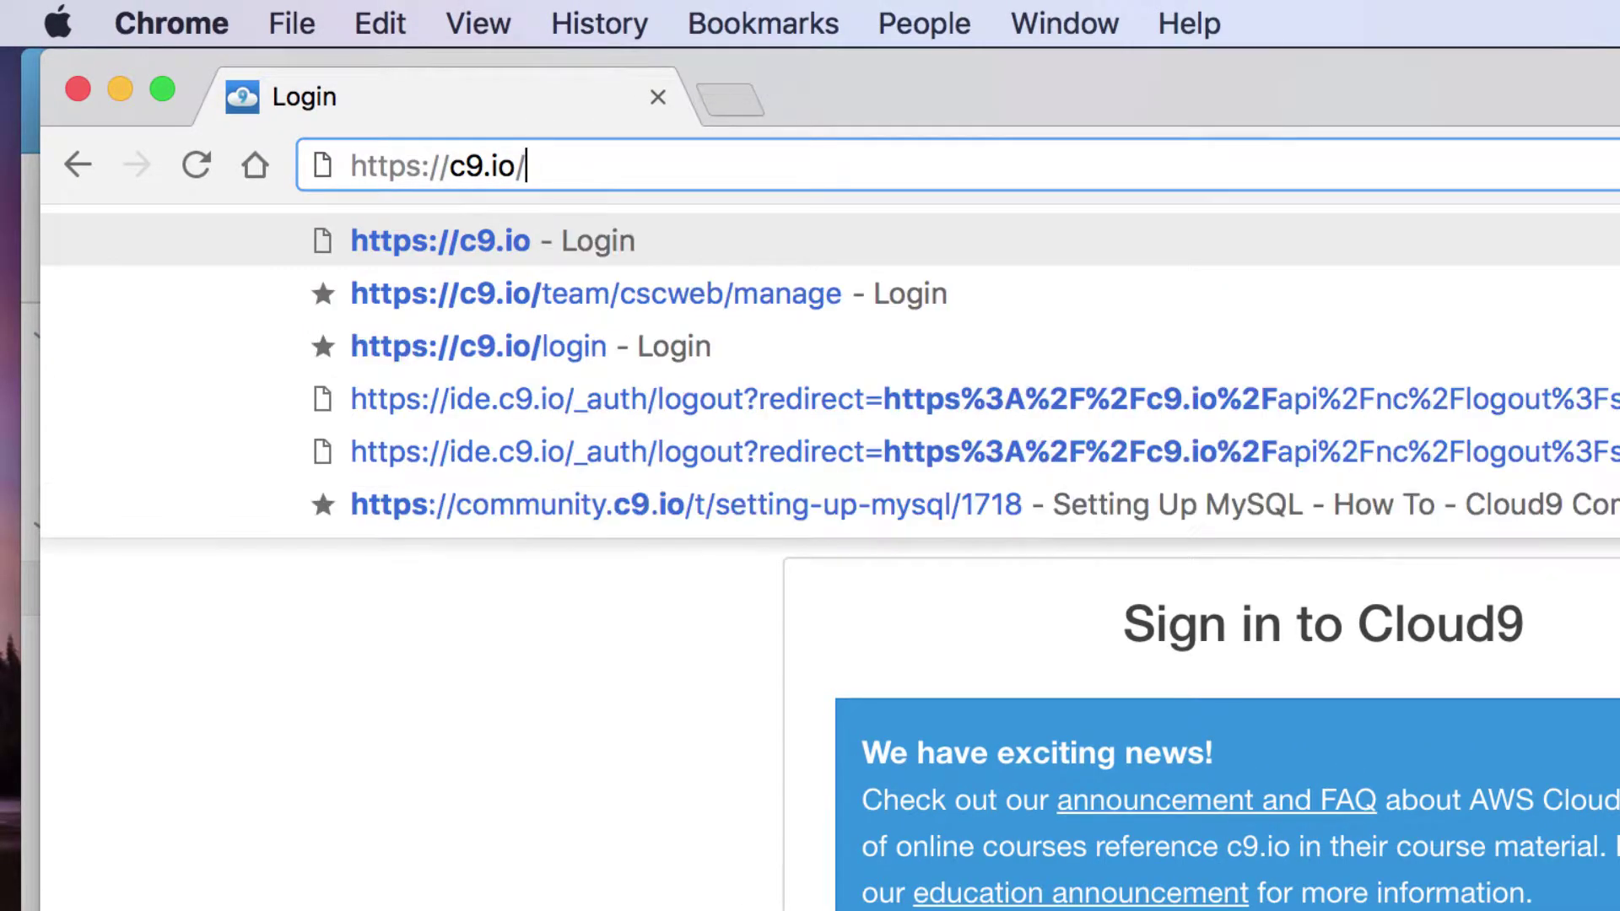
key(Return)
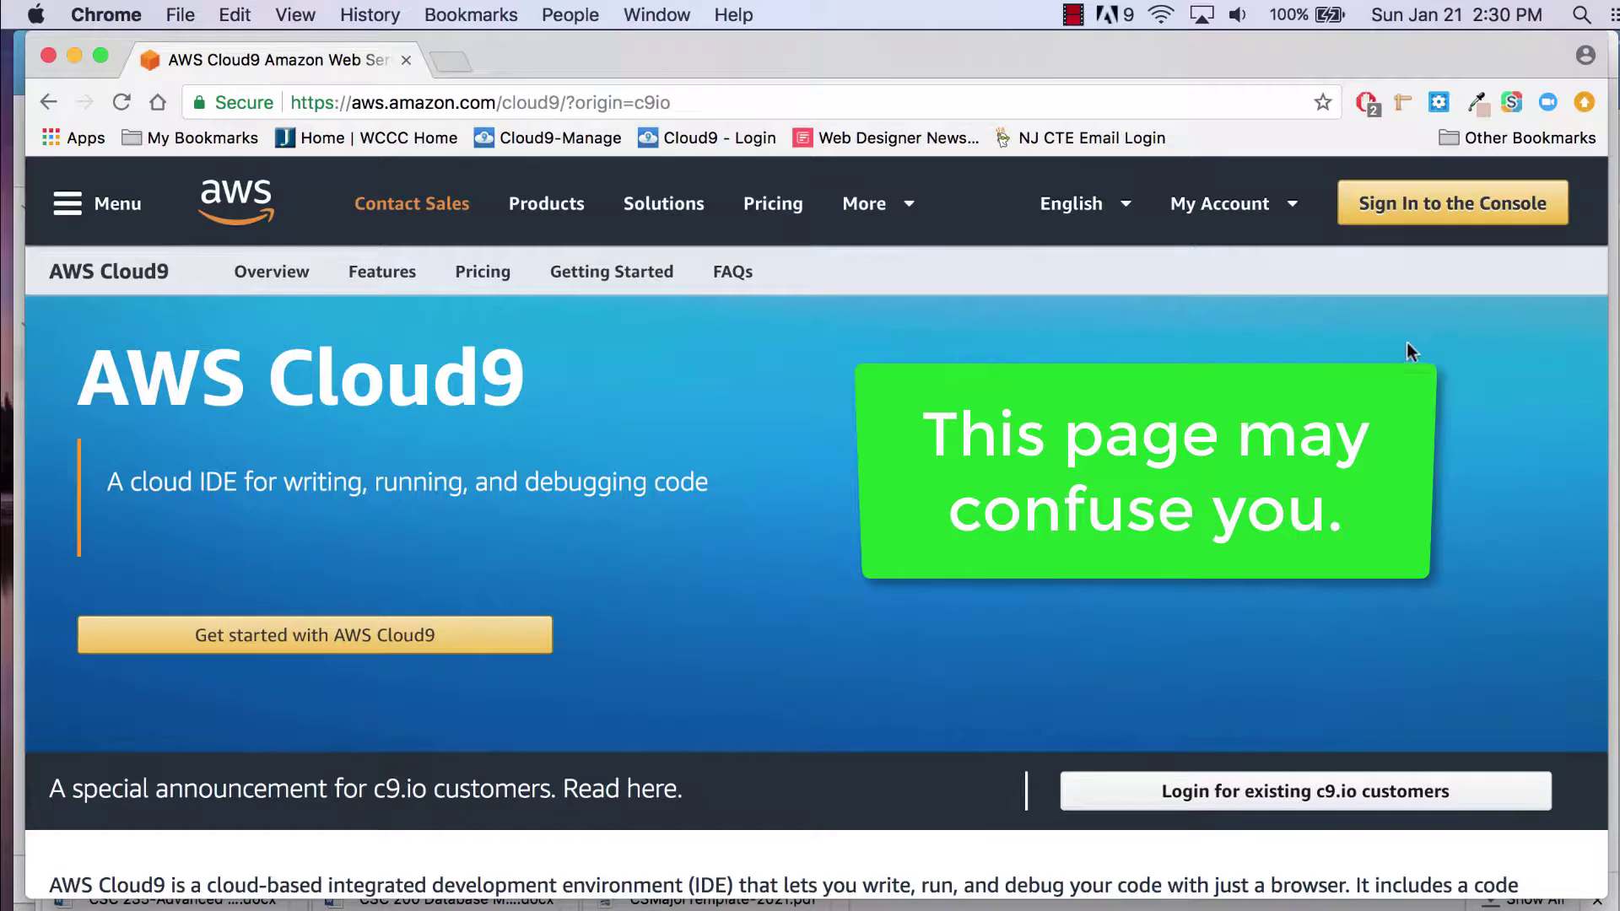
Step: Try the Sign In to the Console and Get started routes, returning to the product page each time
click(1480, 203)
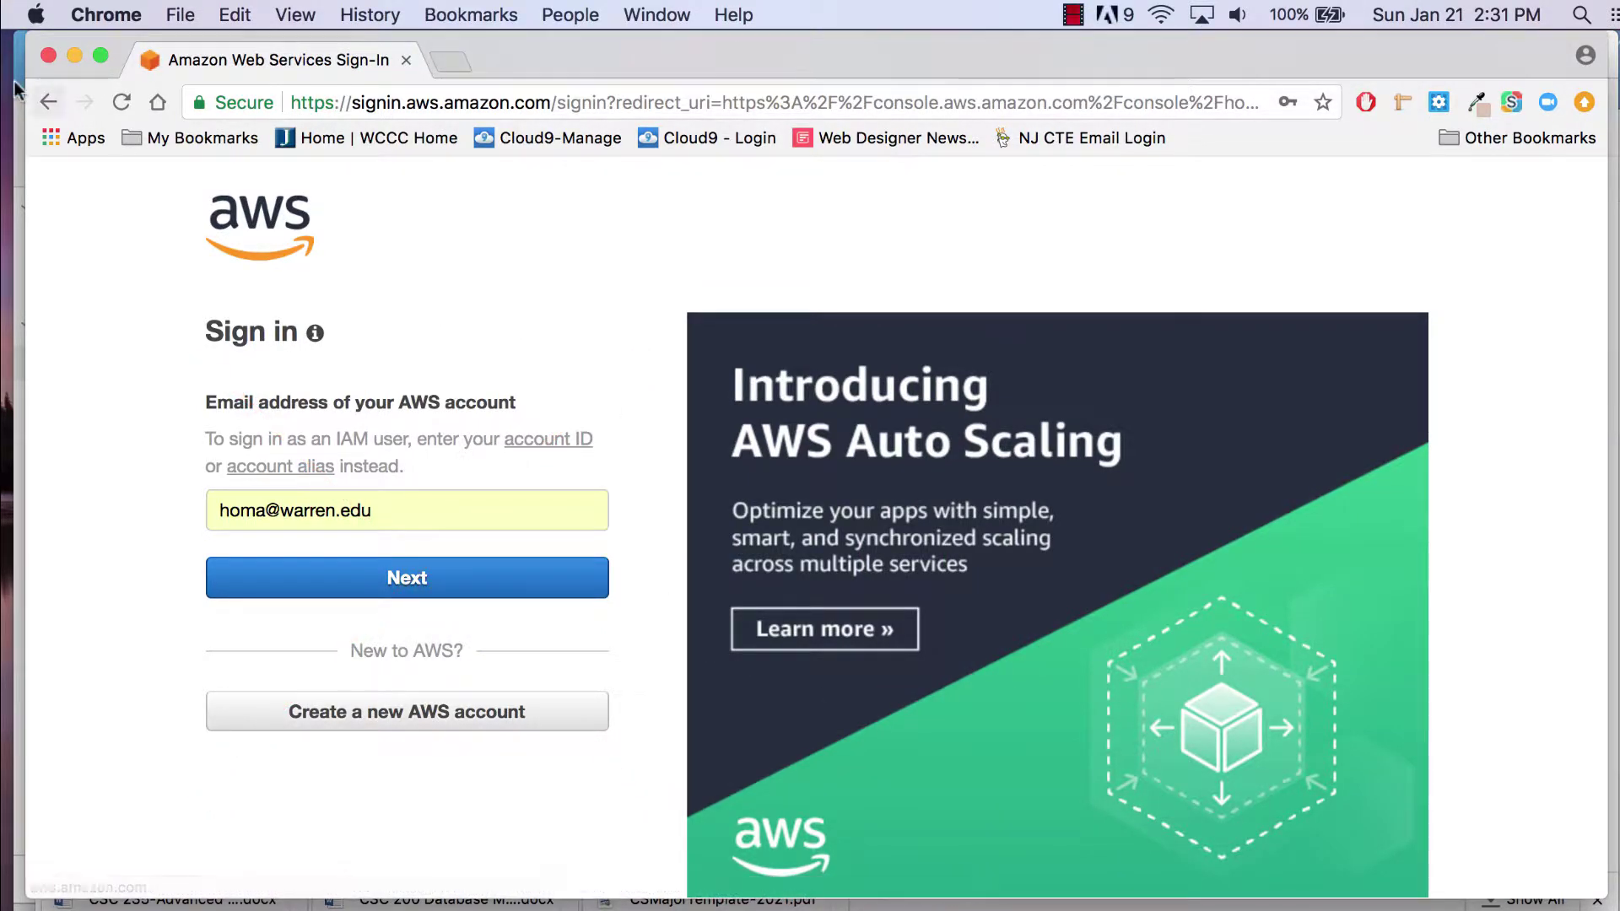
click(48, 102)
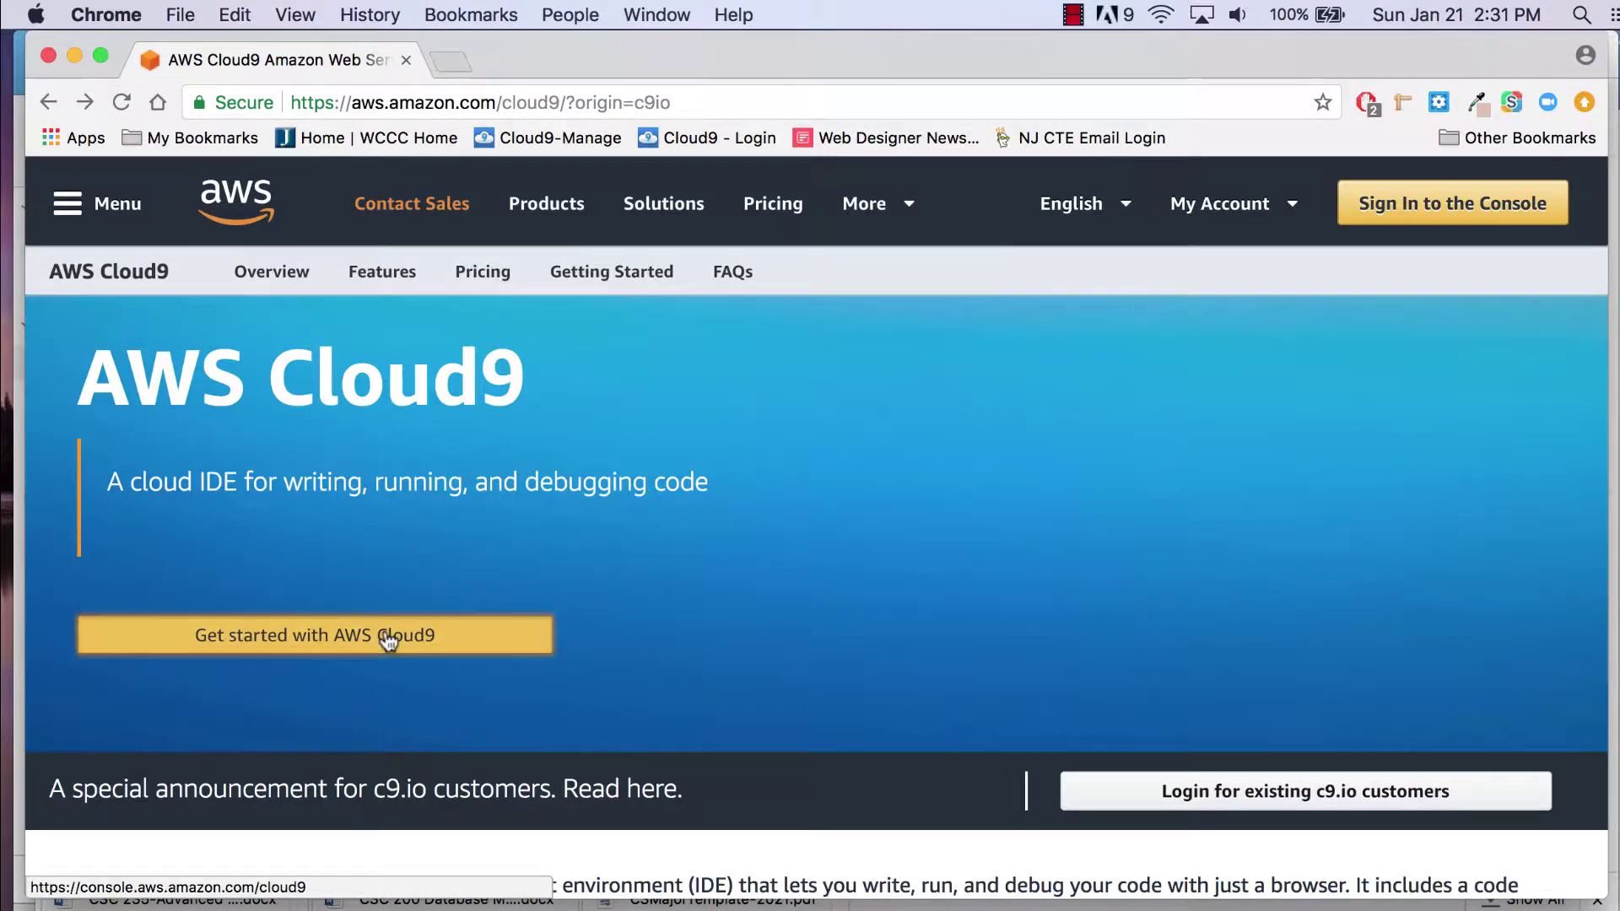
click(387, 640)
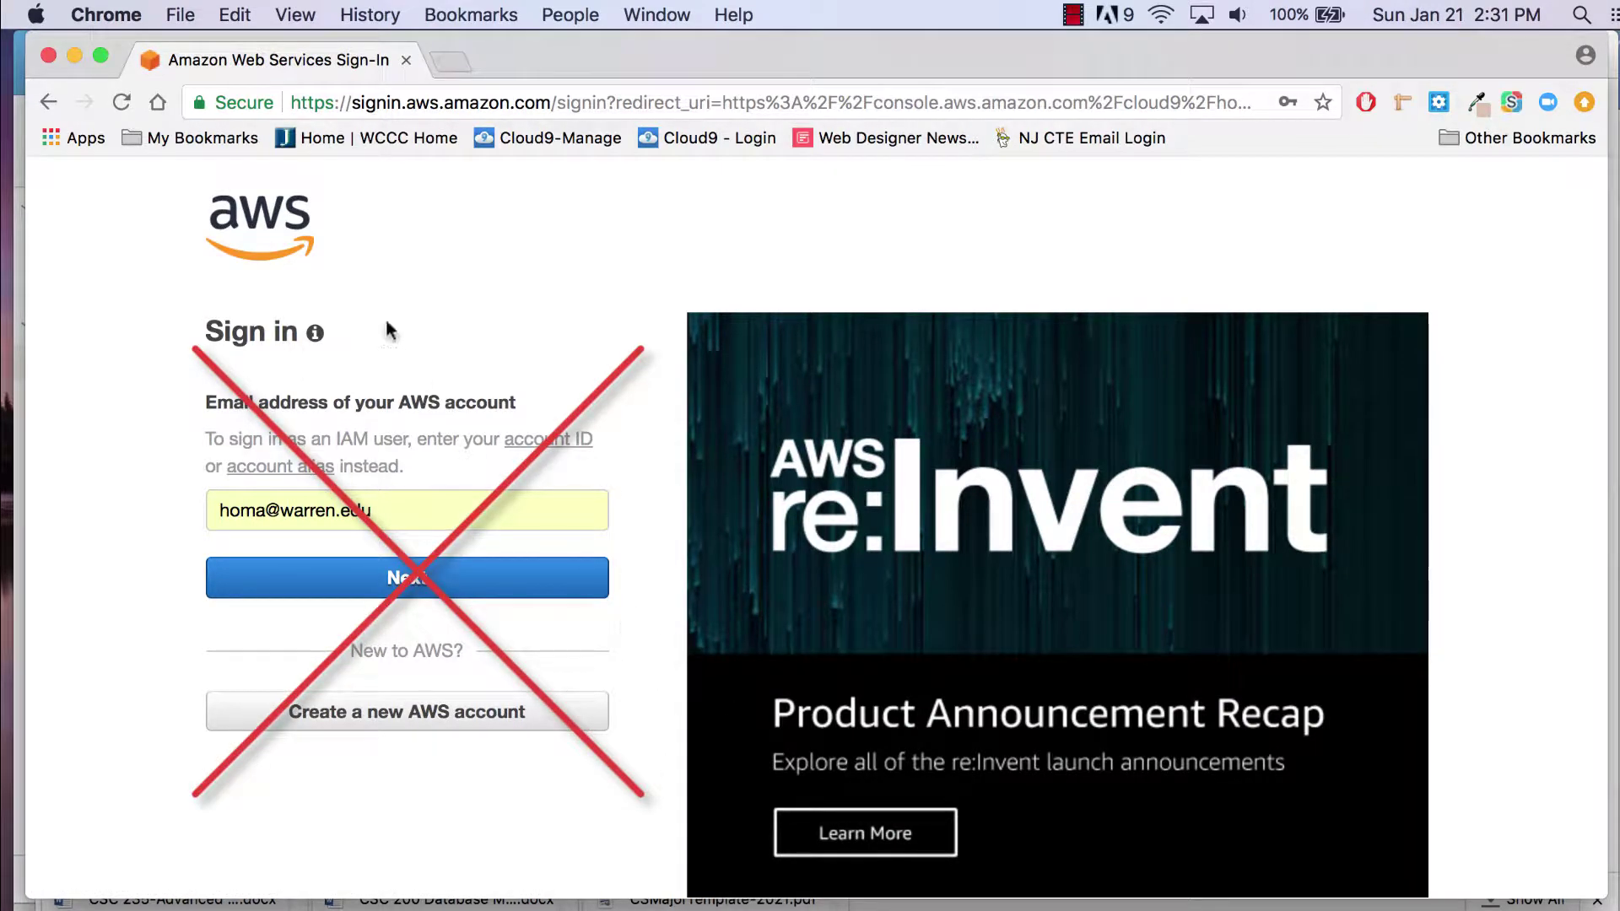
click(48, 102)
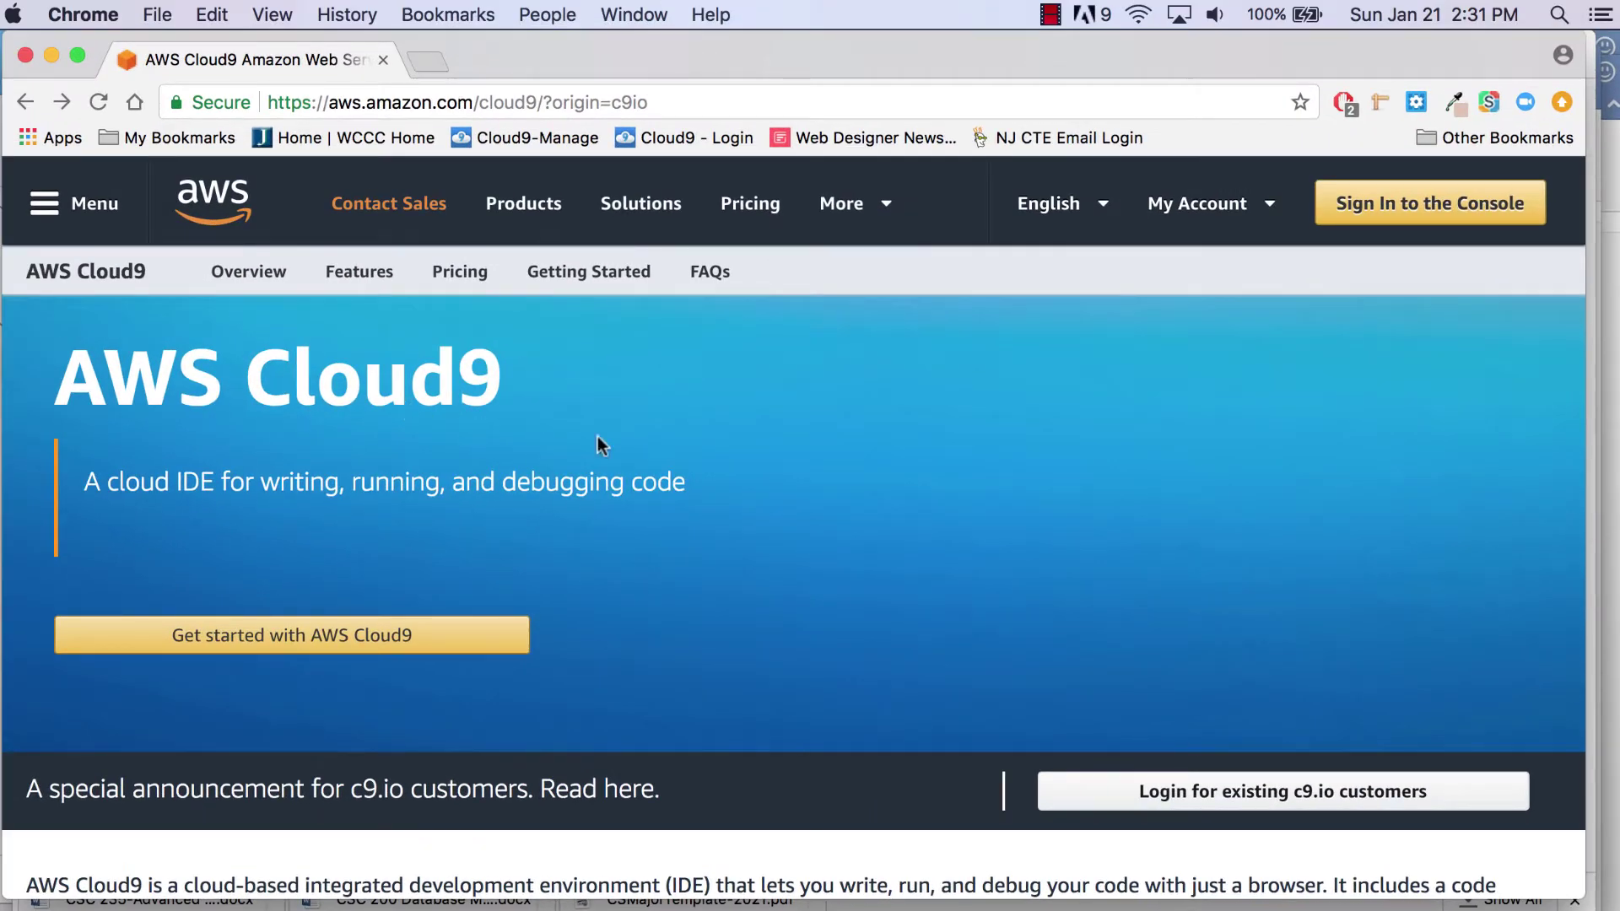
Step: Go to the c9.io customer login, choose the saved team member username, and enter the account password
click(1290, 796)
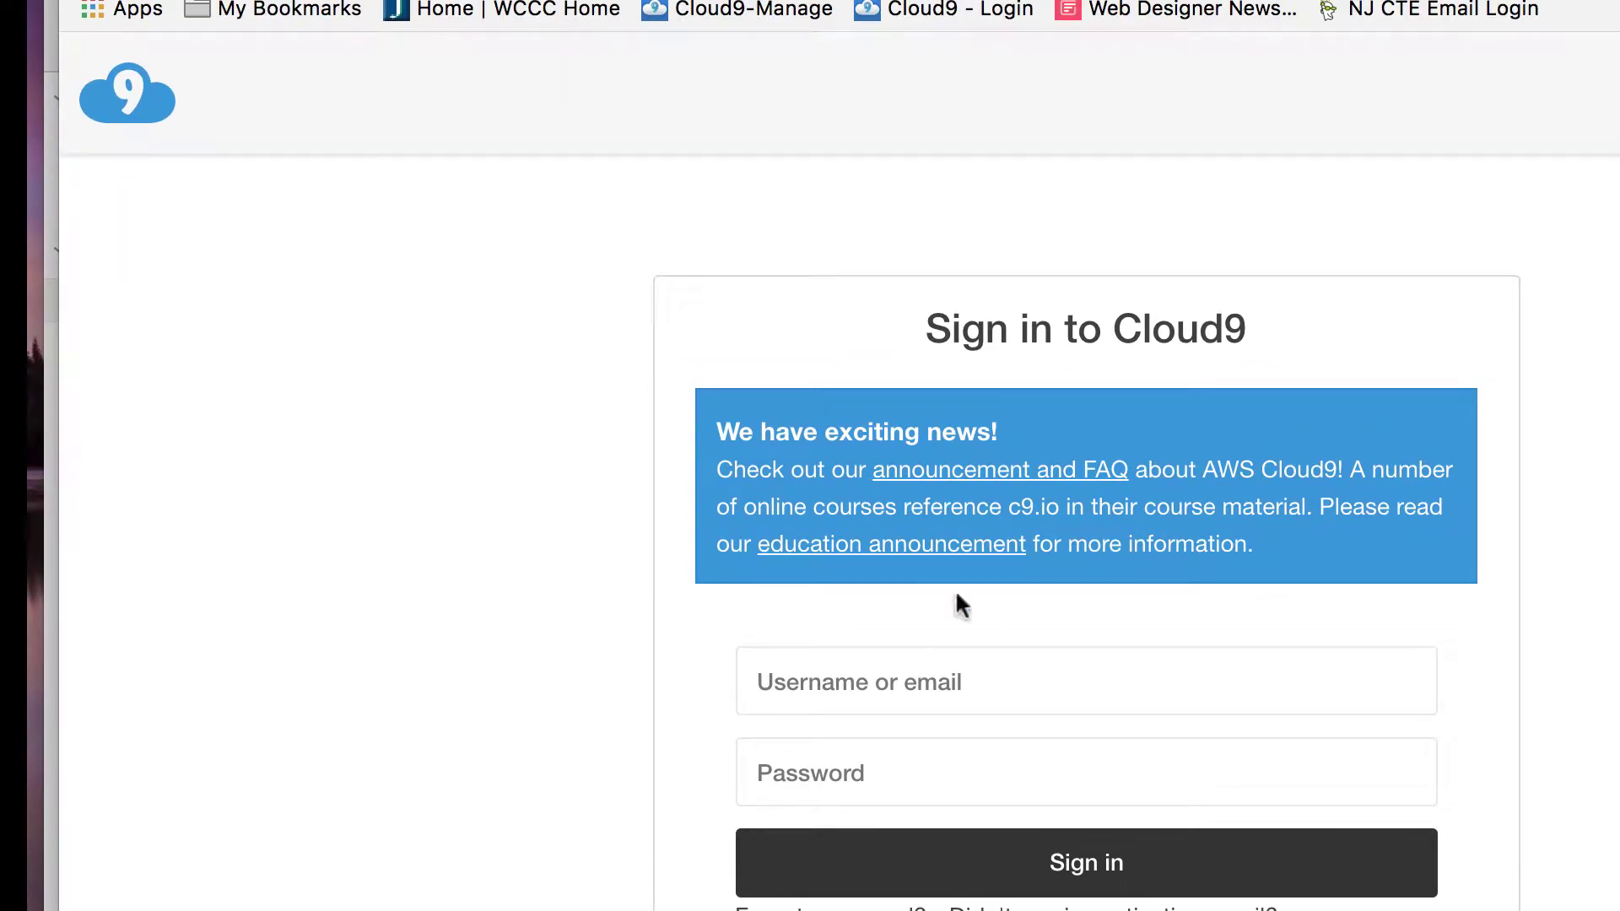
click(983, 690)
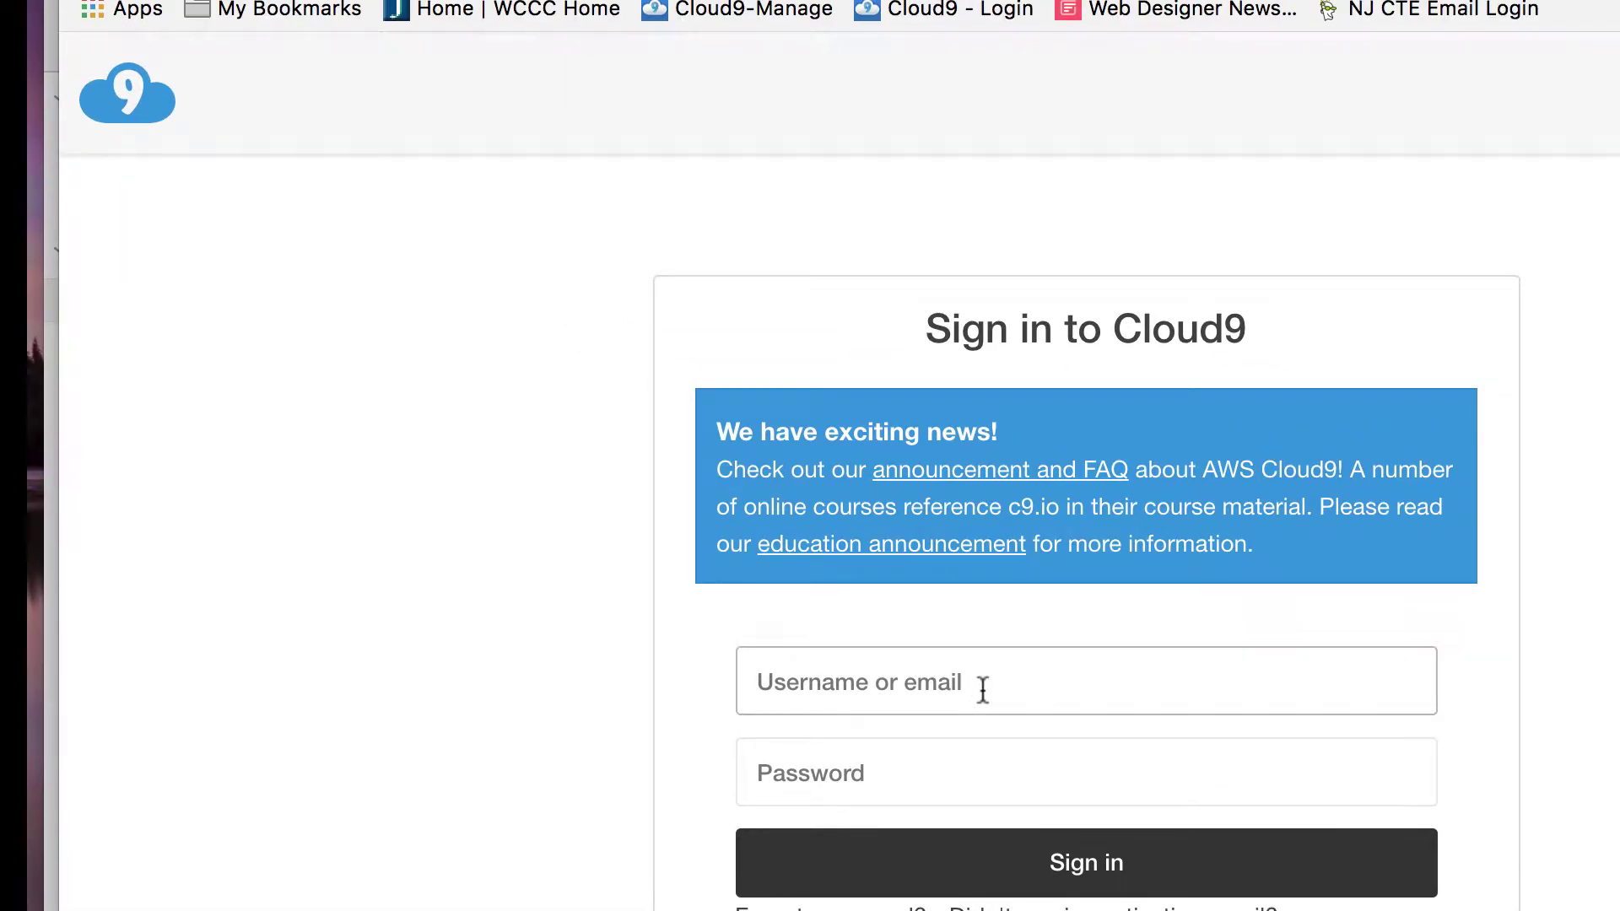
text(ri)
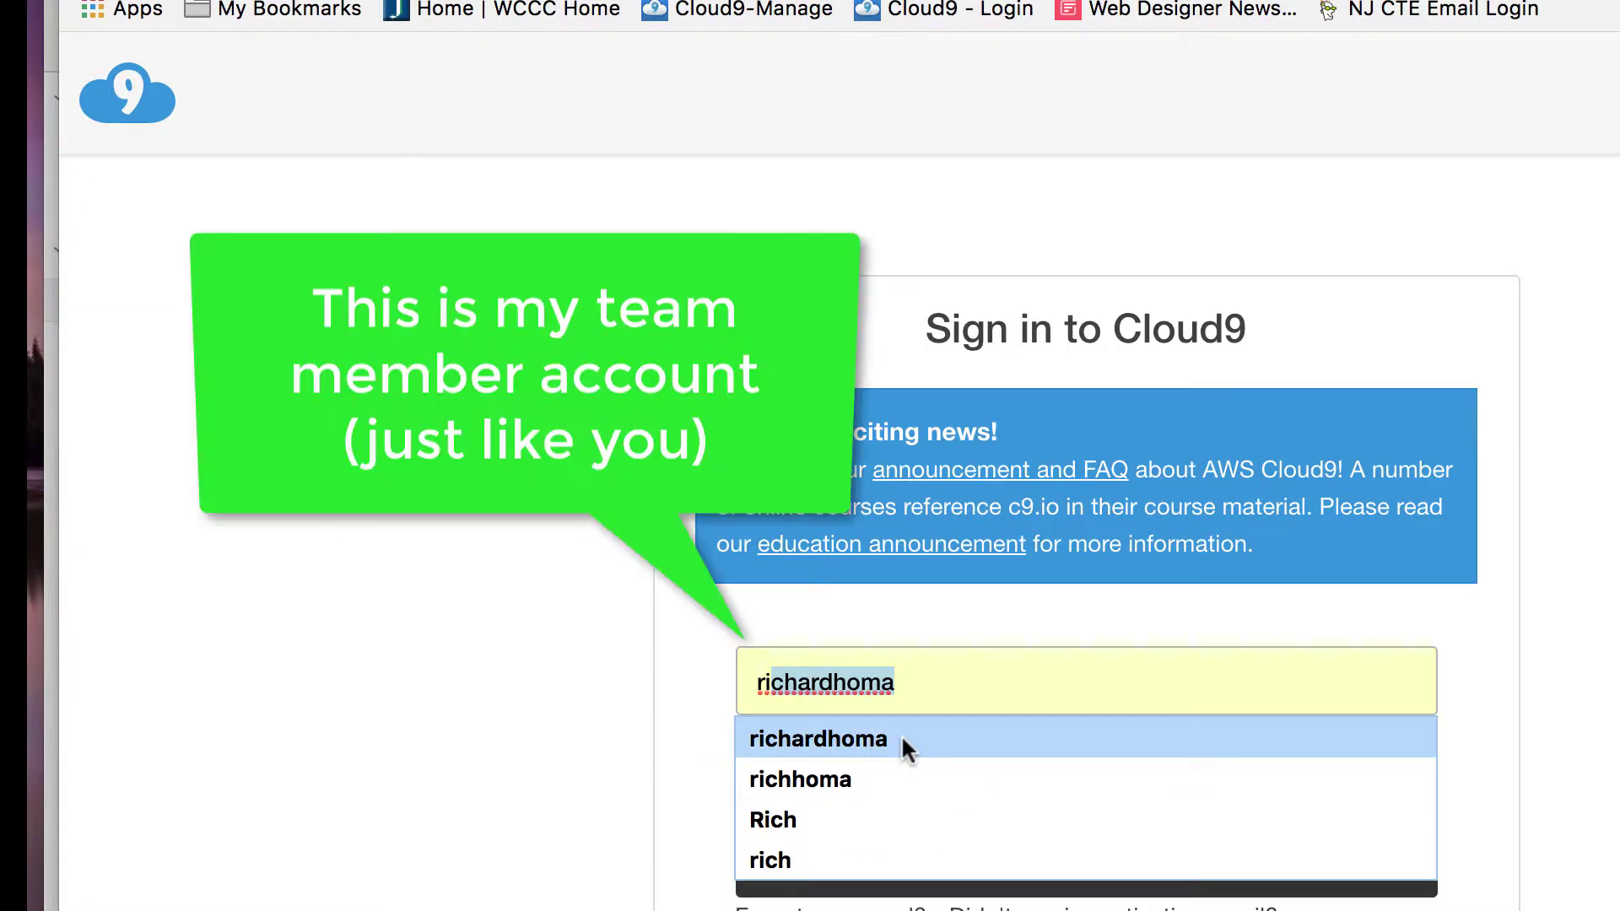
key(BackSpace)
key(BackSpace)
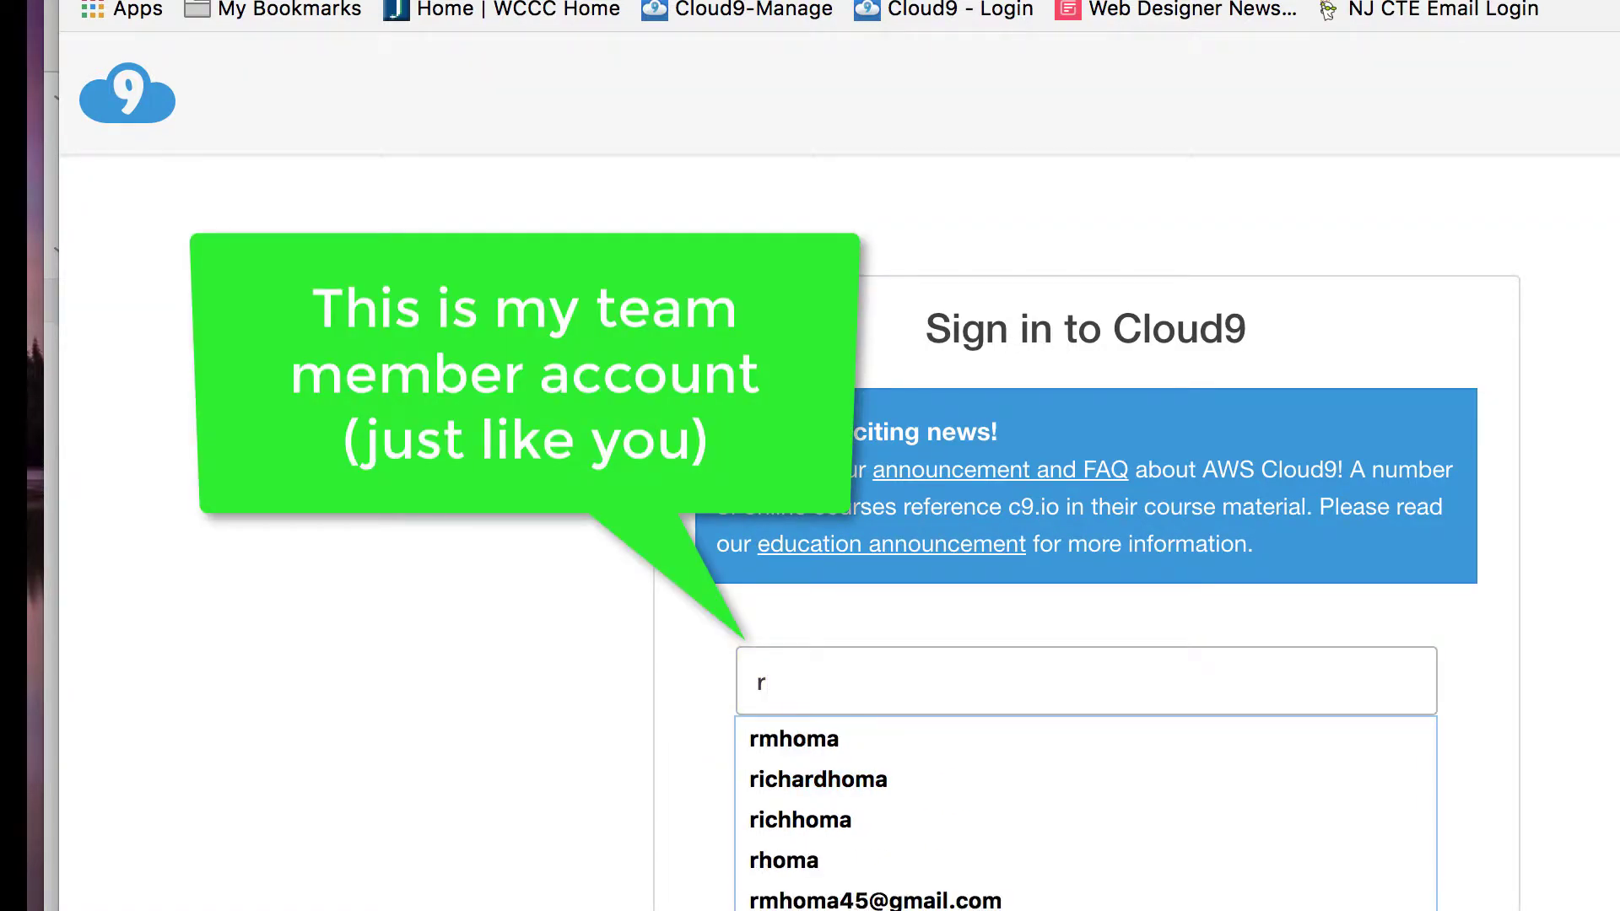
text(h)
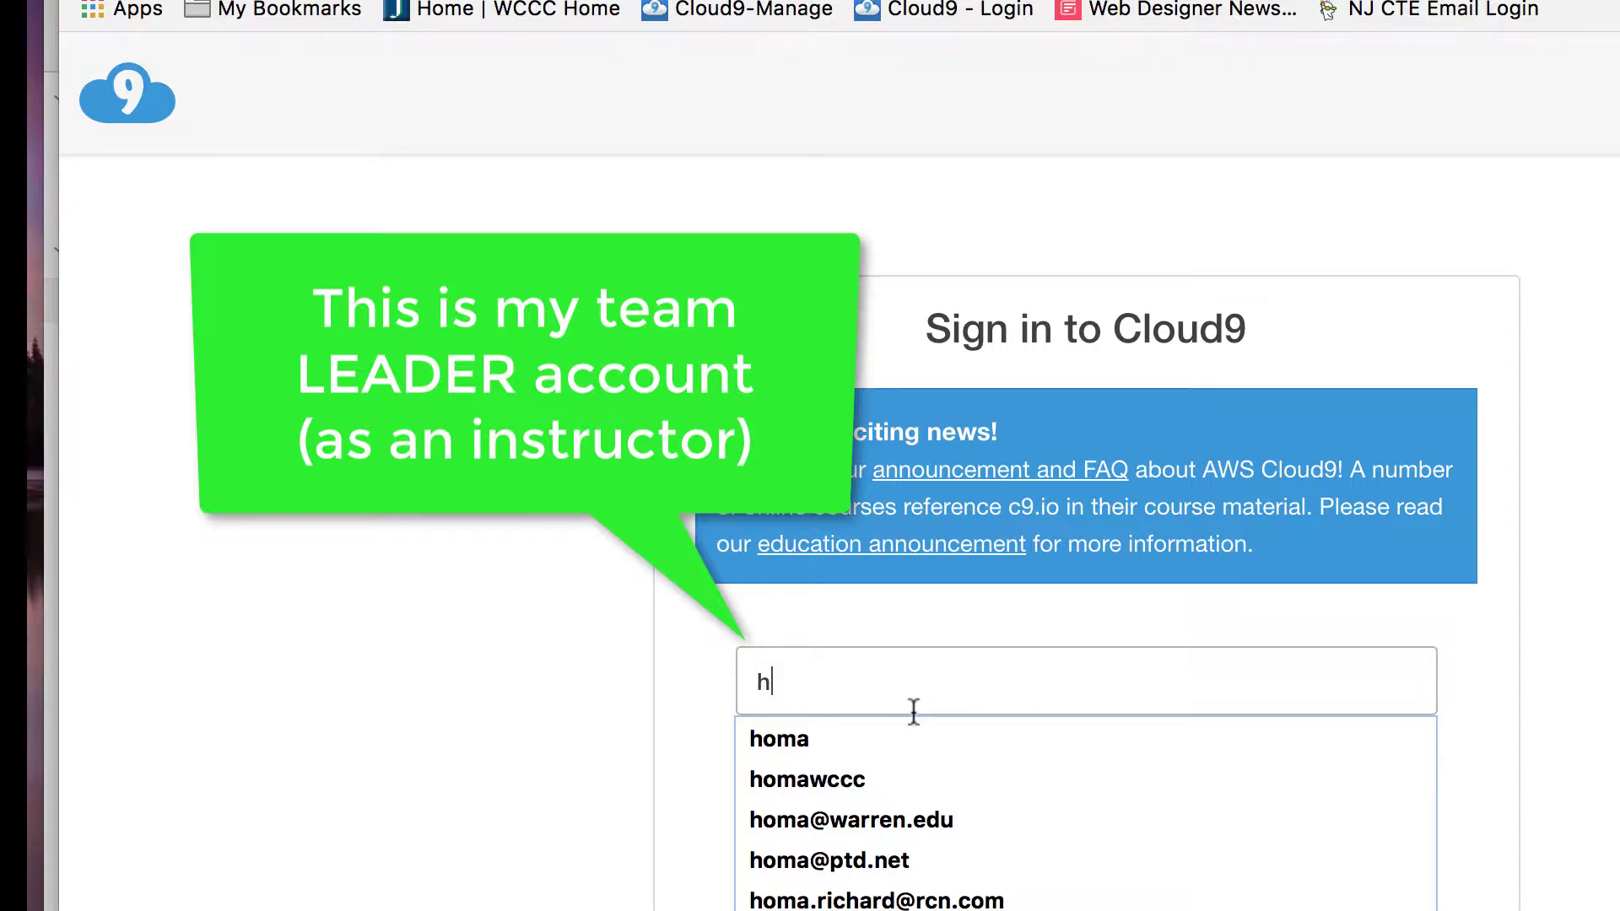
key(BackSpace)
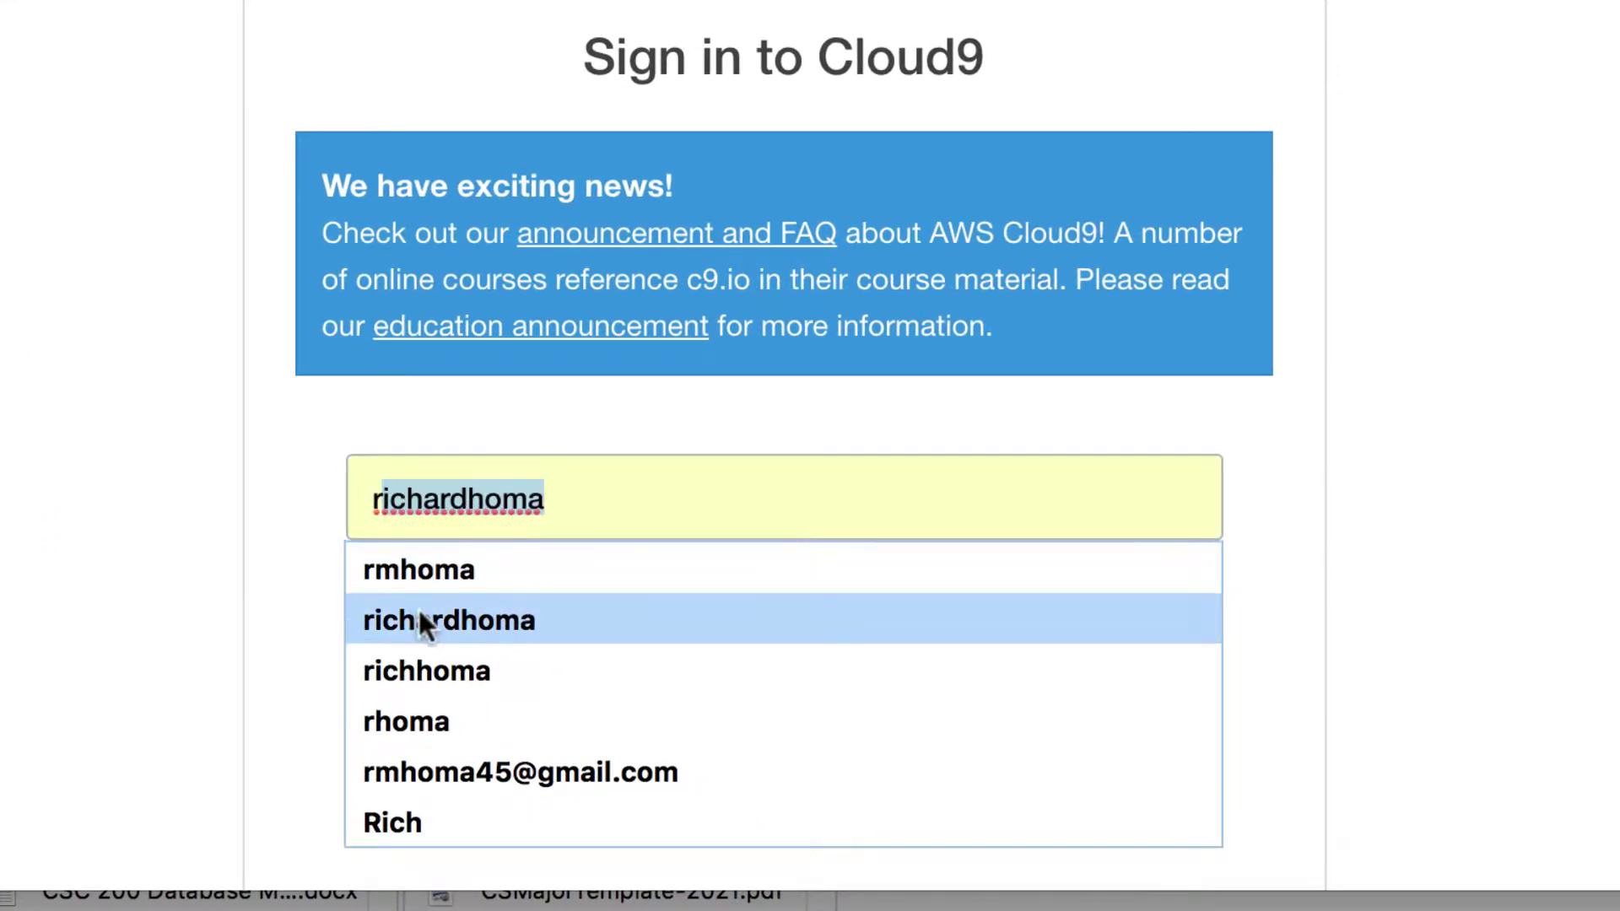
click(420, 616)
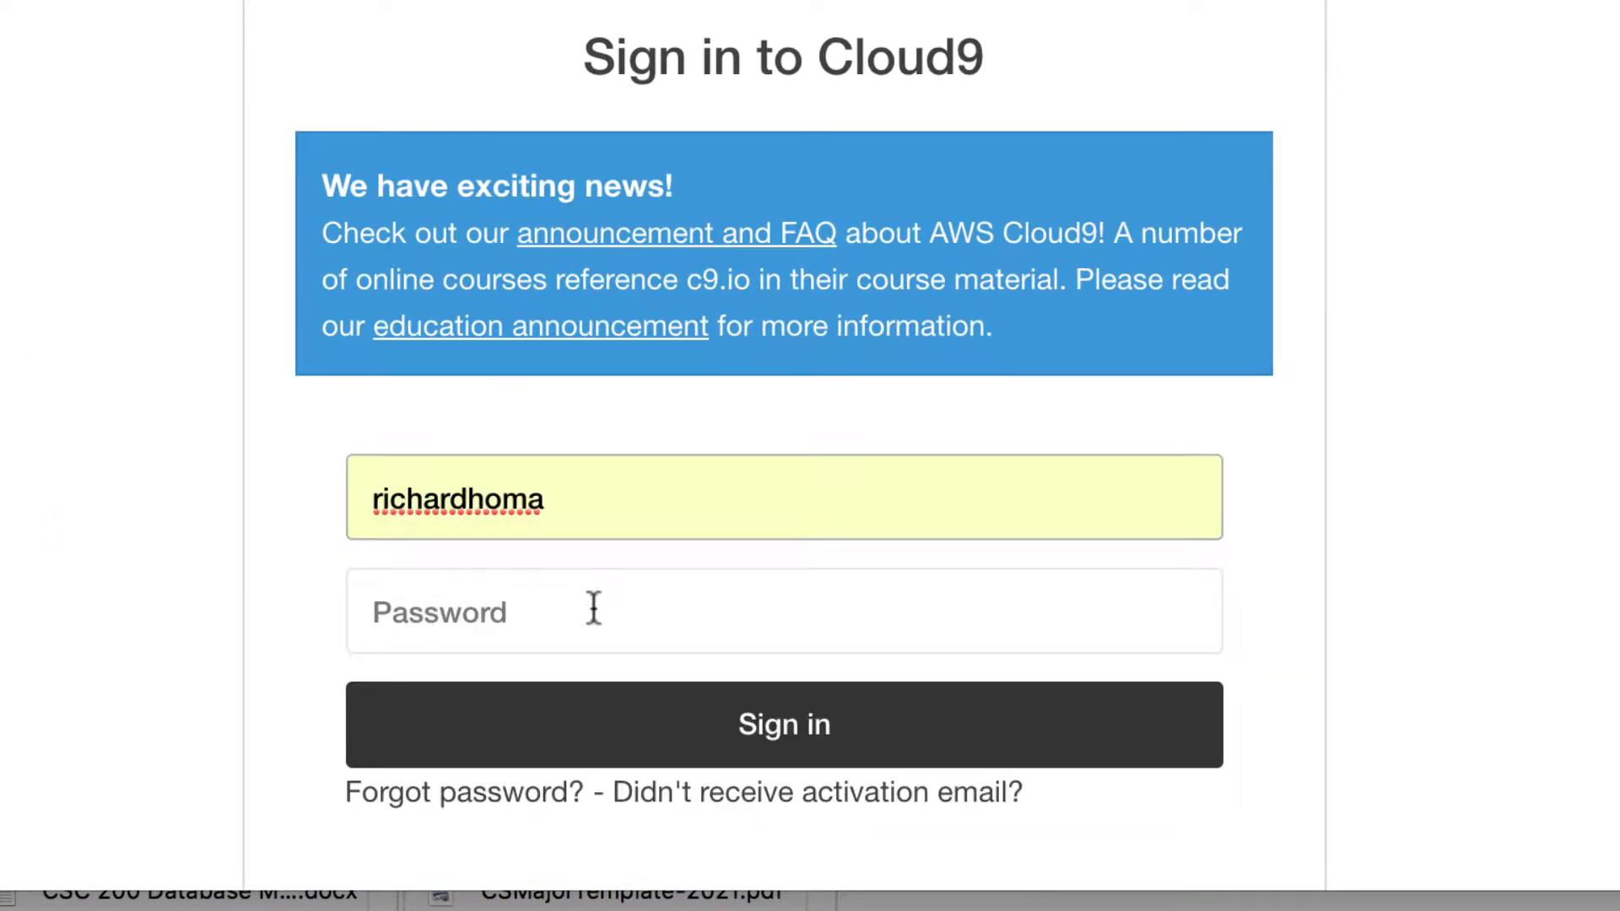
click(593, 609)
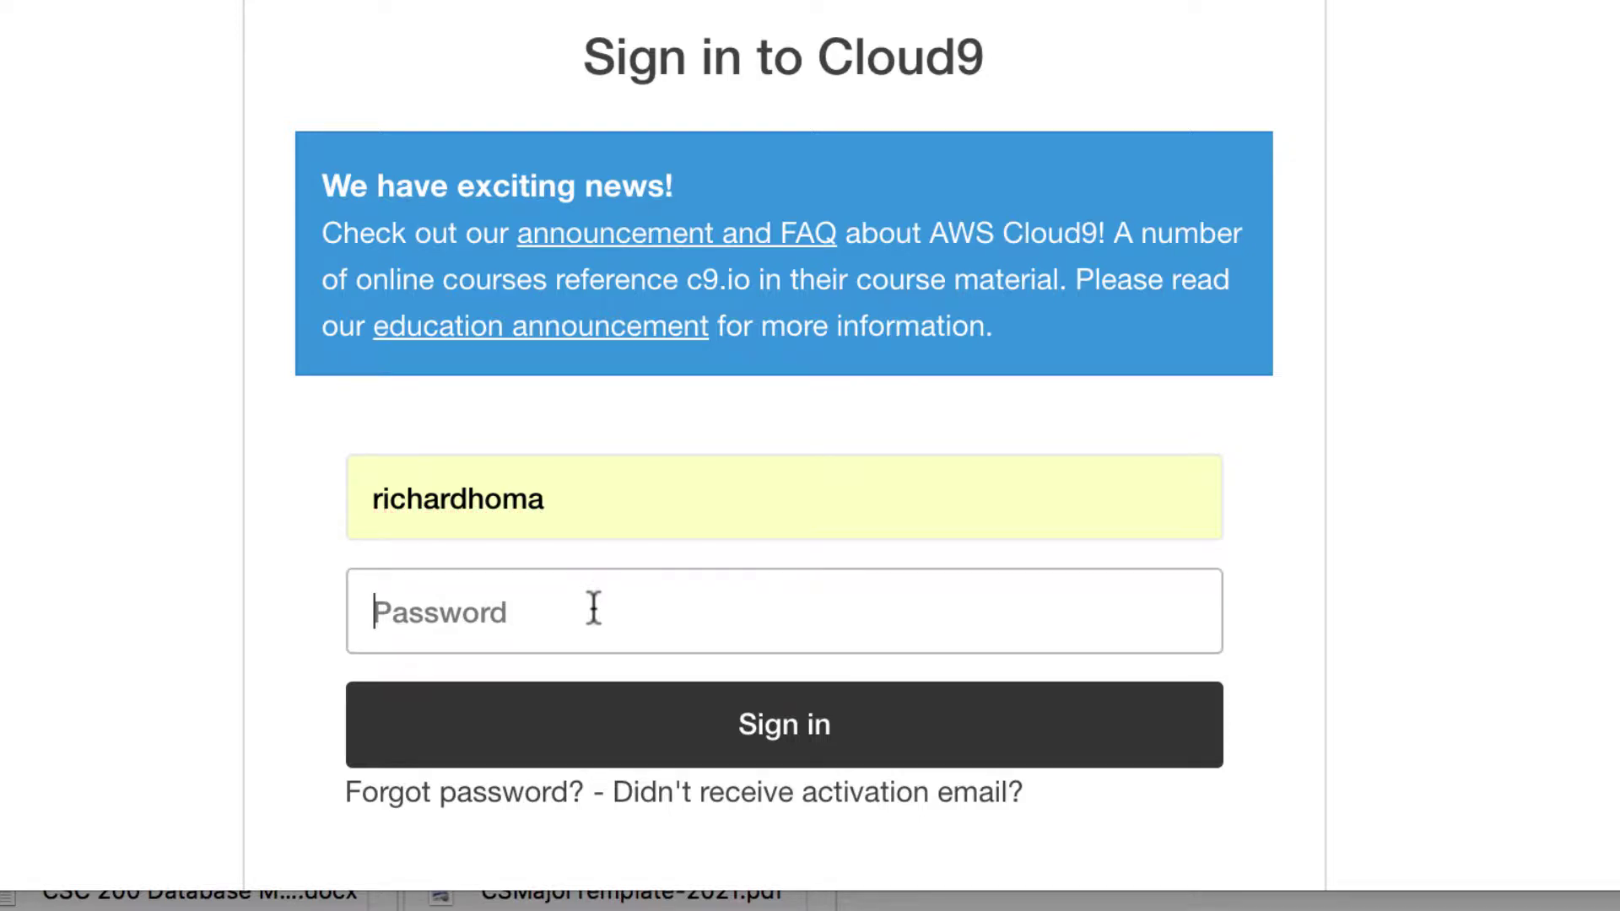
text(********)
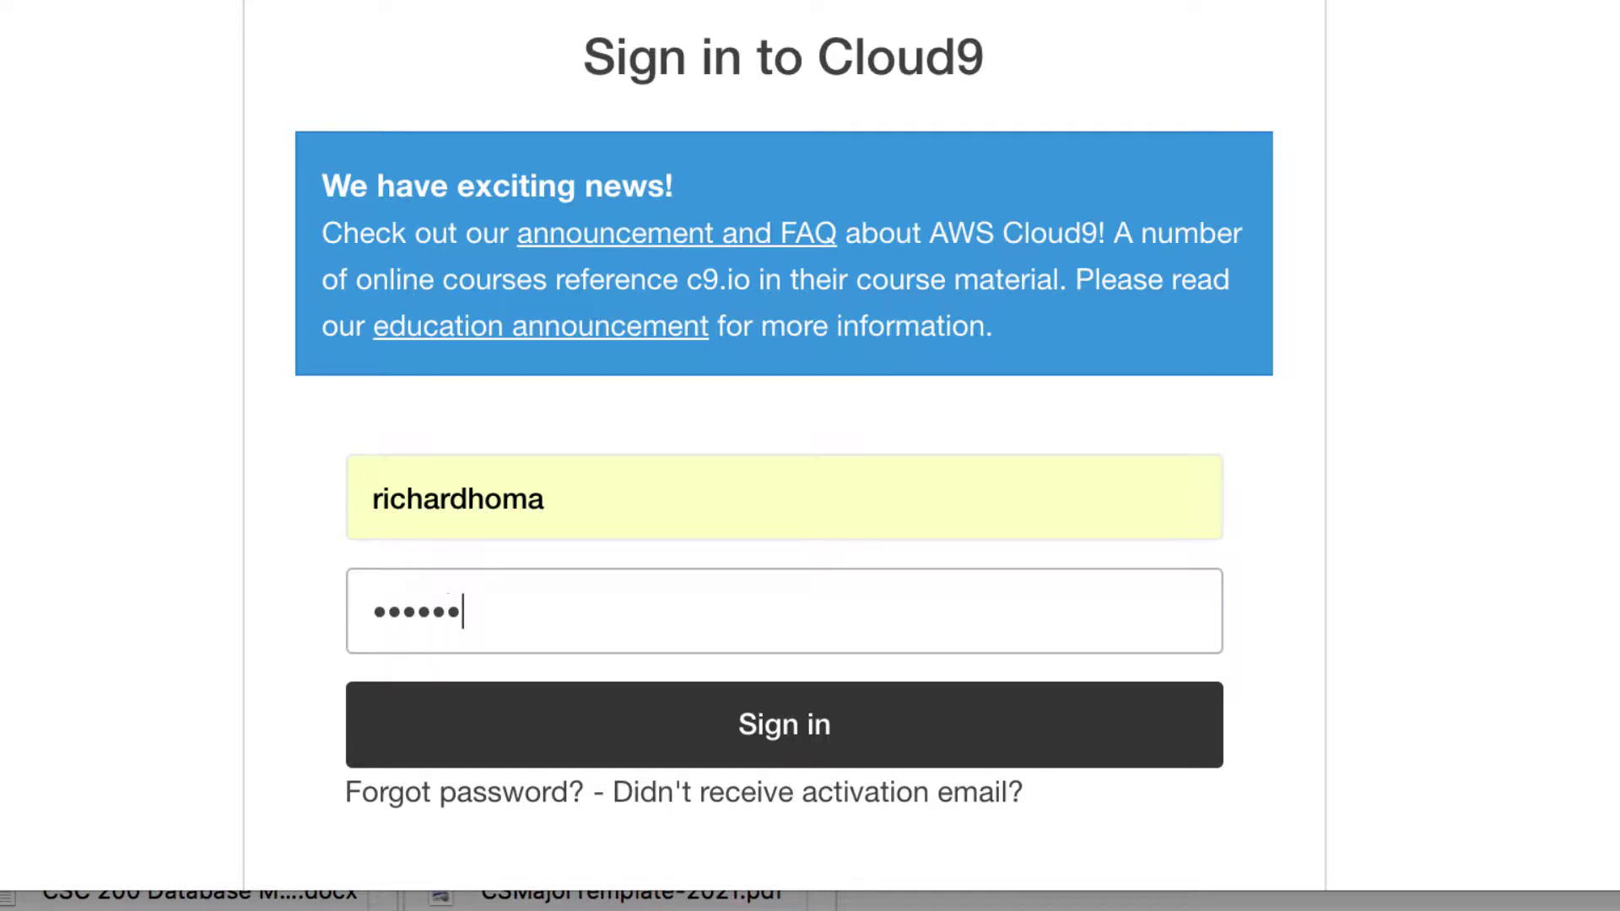
text(***)
Step: Sign in to Cloud9 and open the sample-php workspace's detail page
click(768, 724)
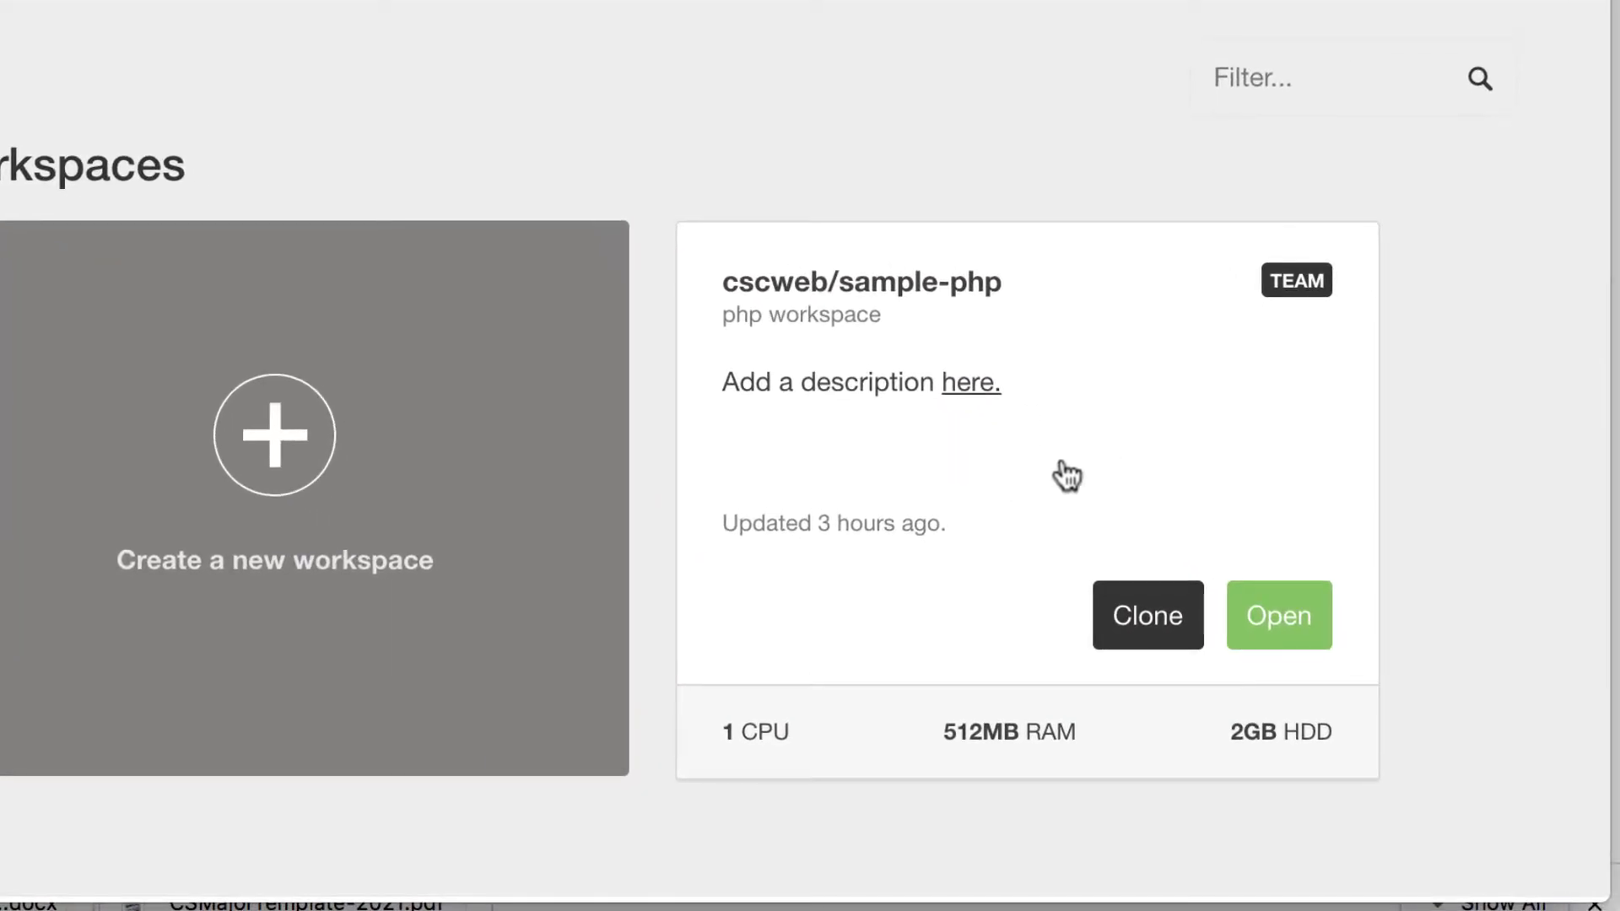
click(1068, 475)
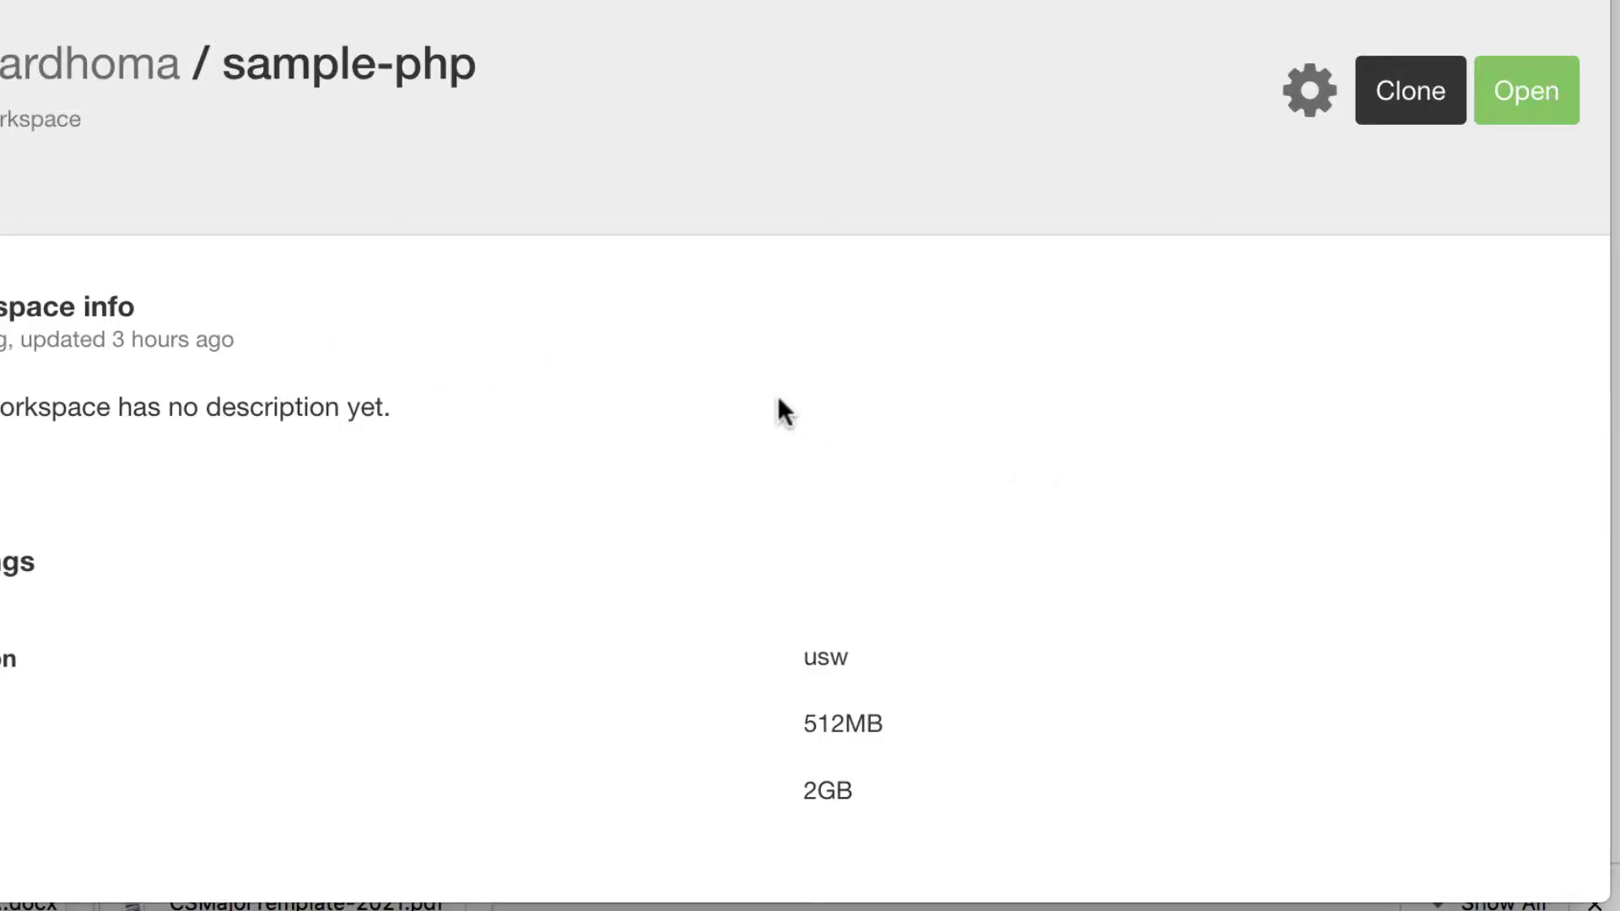
scroll(777, 408, down, 10)
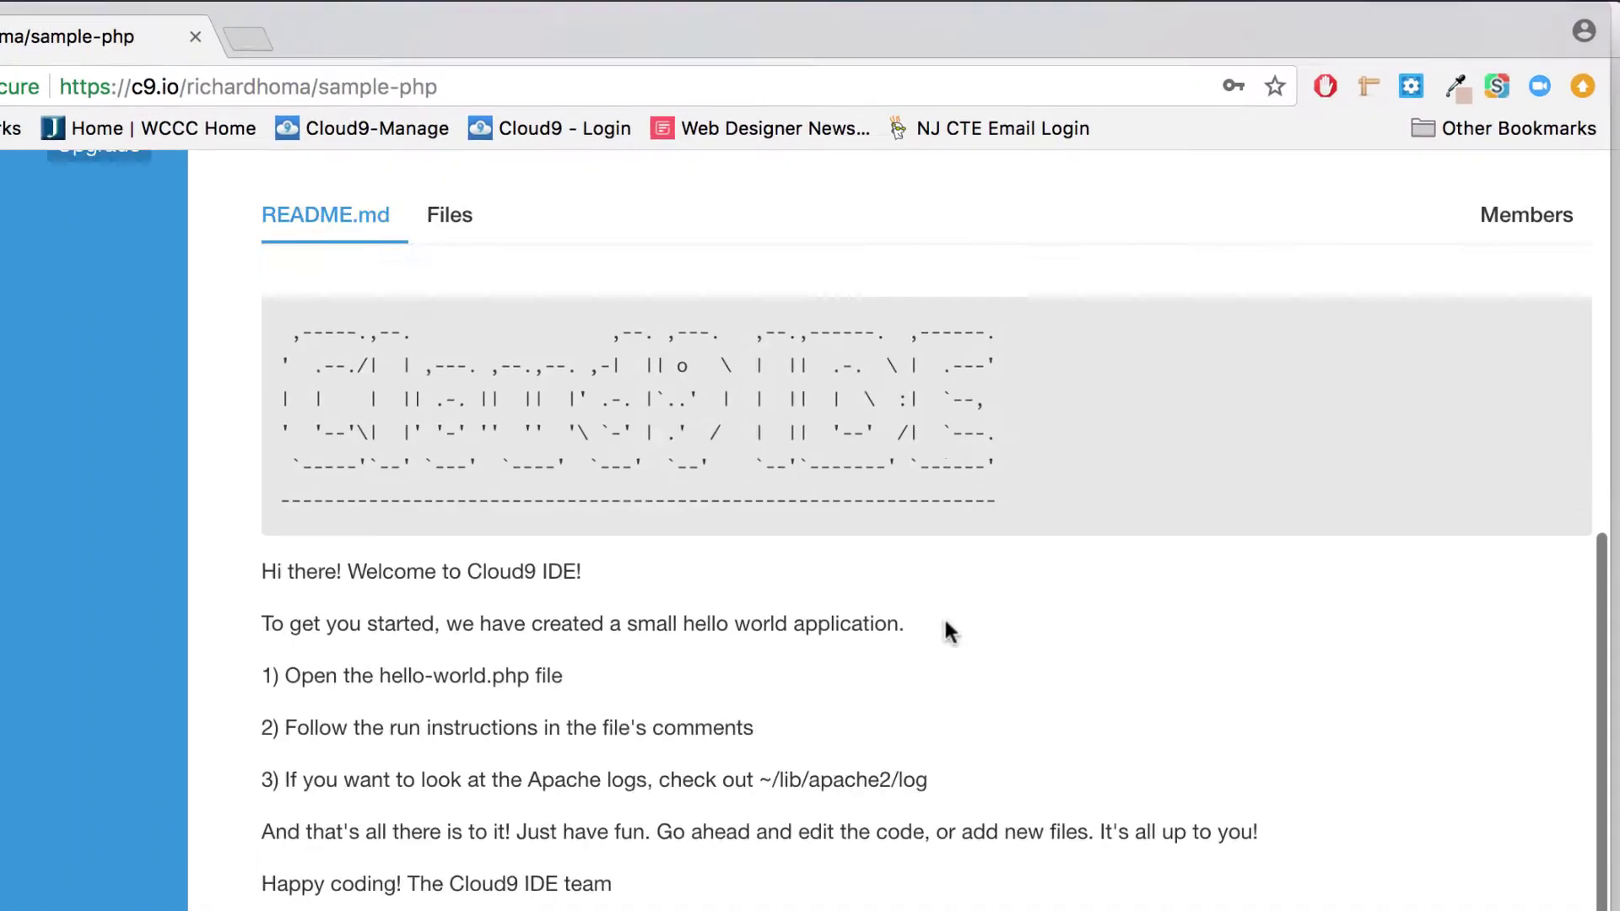
scroll(951, 631, up, 10)
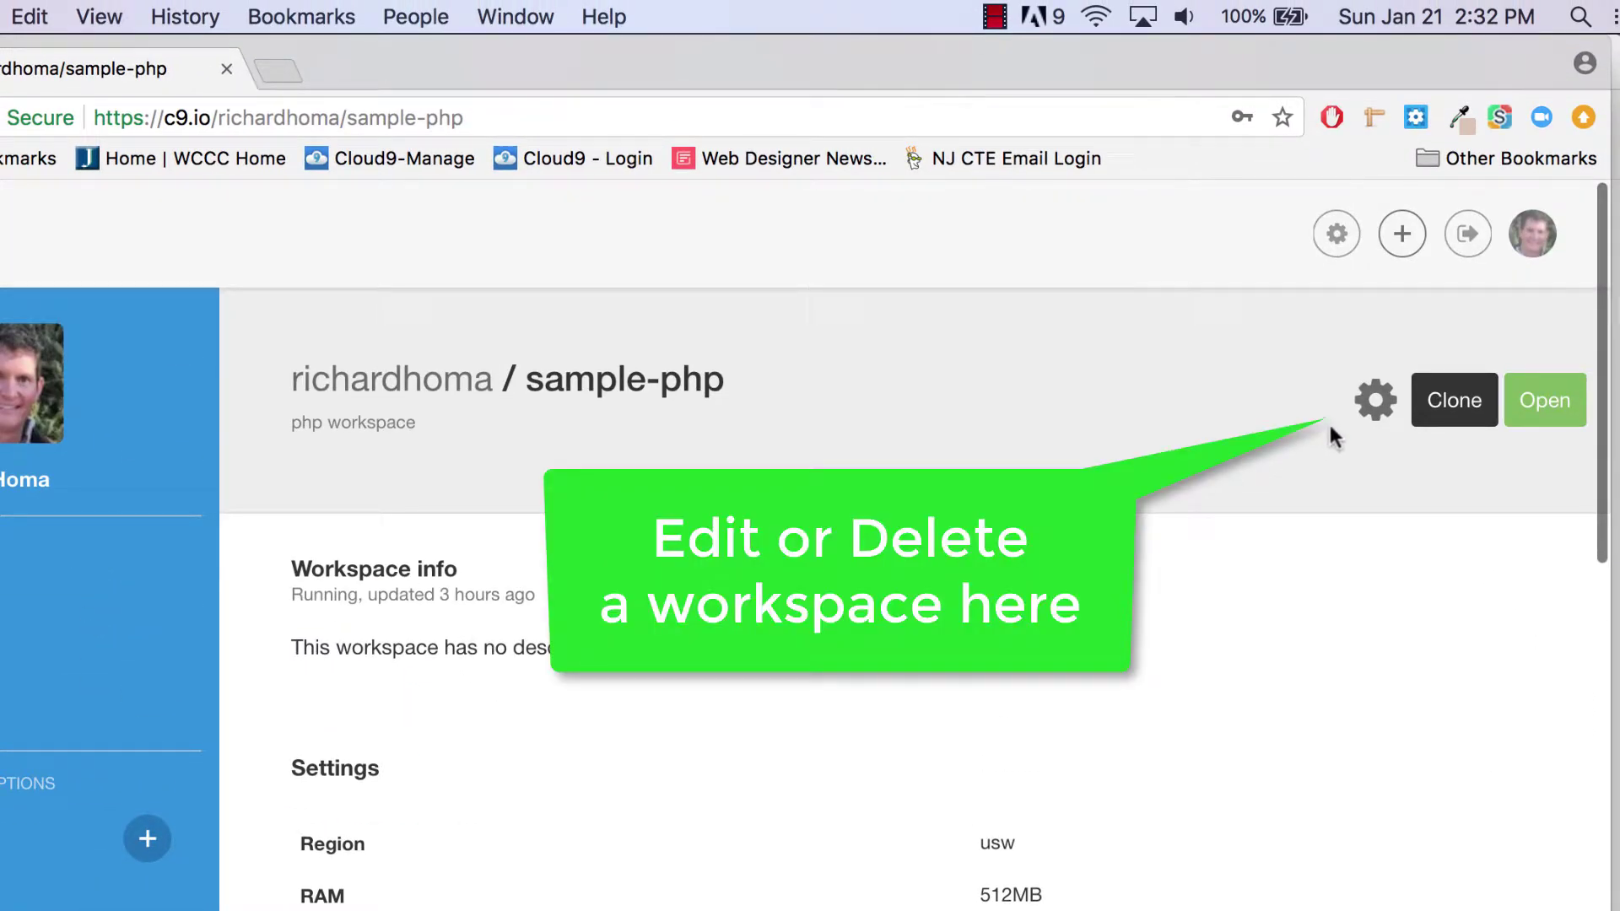
Step: Delete the sample-php workspace from its Danger zone, confirming with the name sample-php
click(1377, 401)
scroll(955, 660, down, 3)
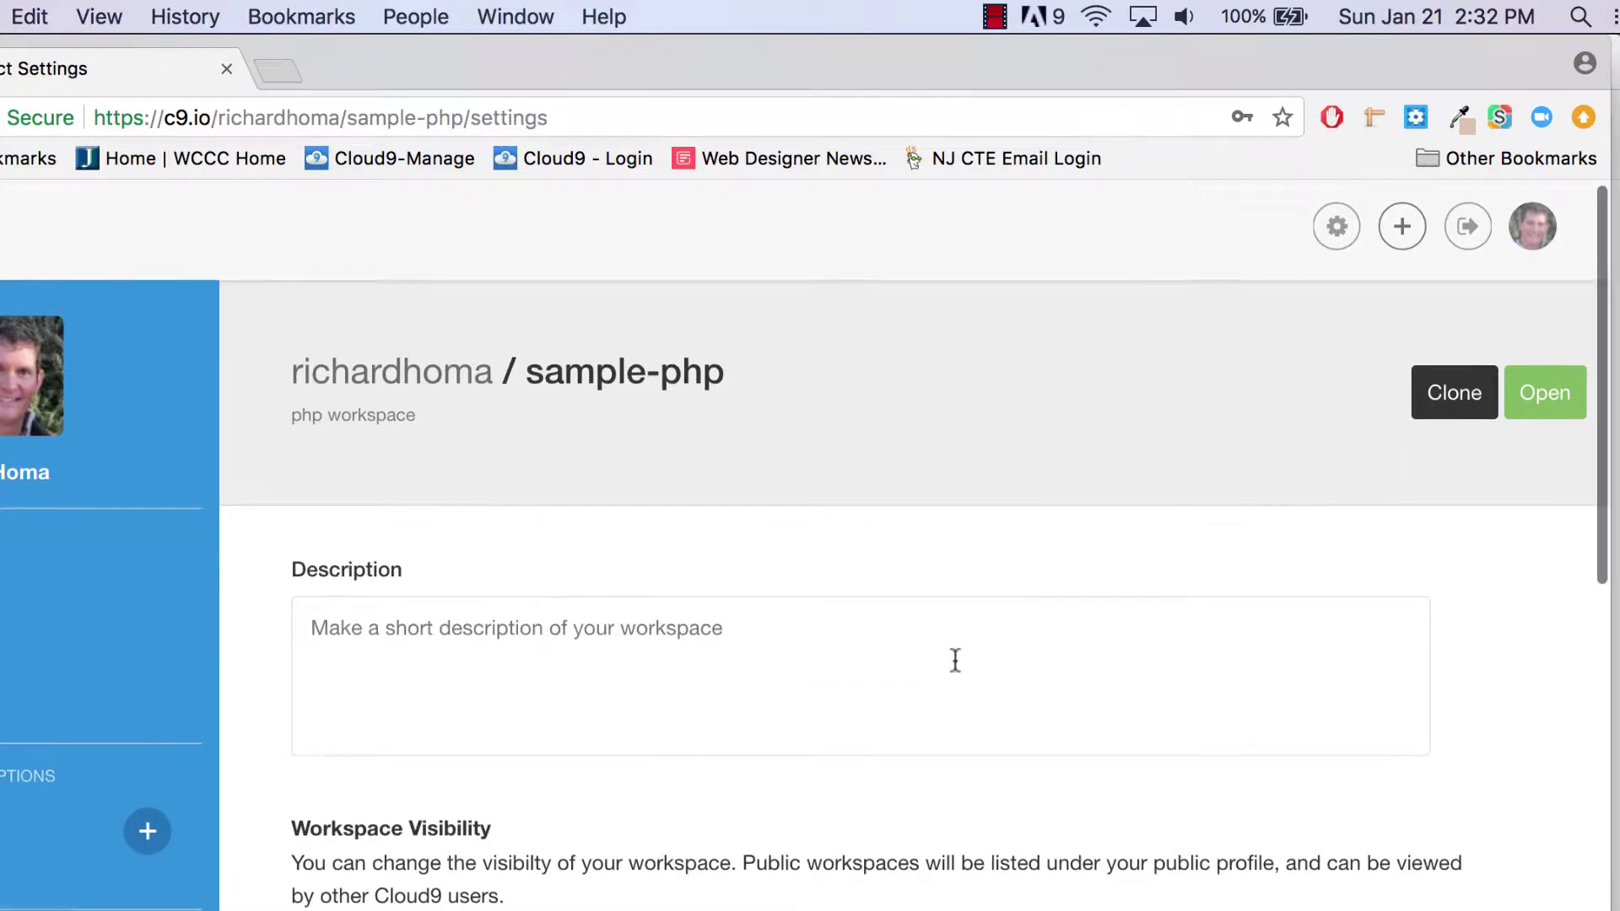
scroll(955, 660, down, 10)
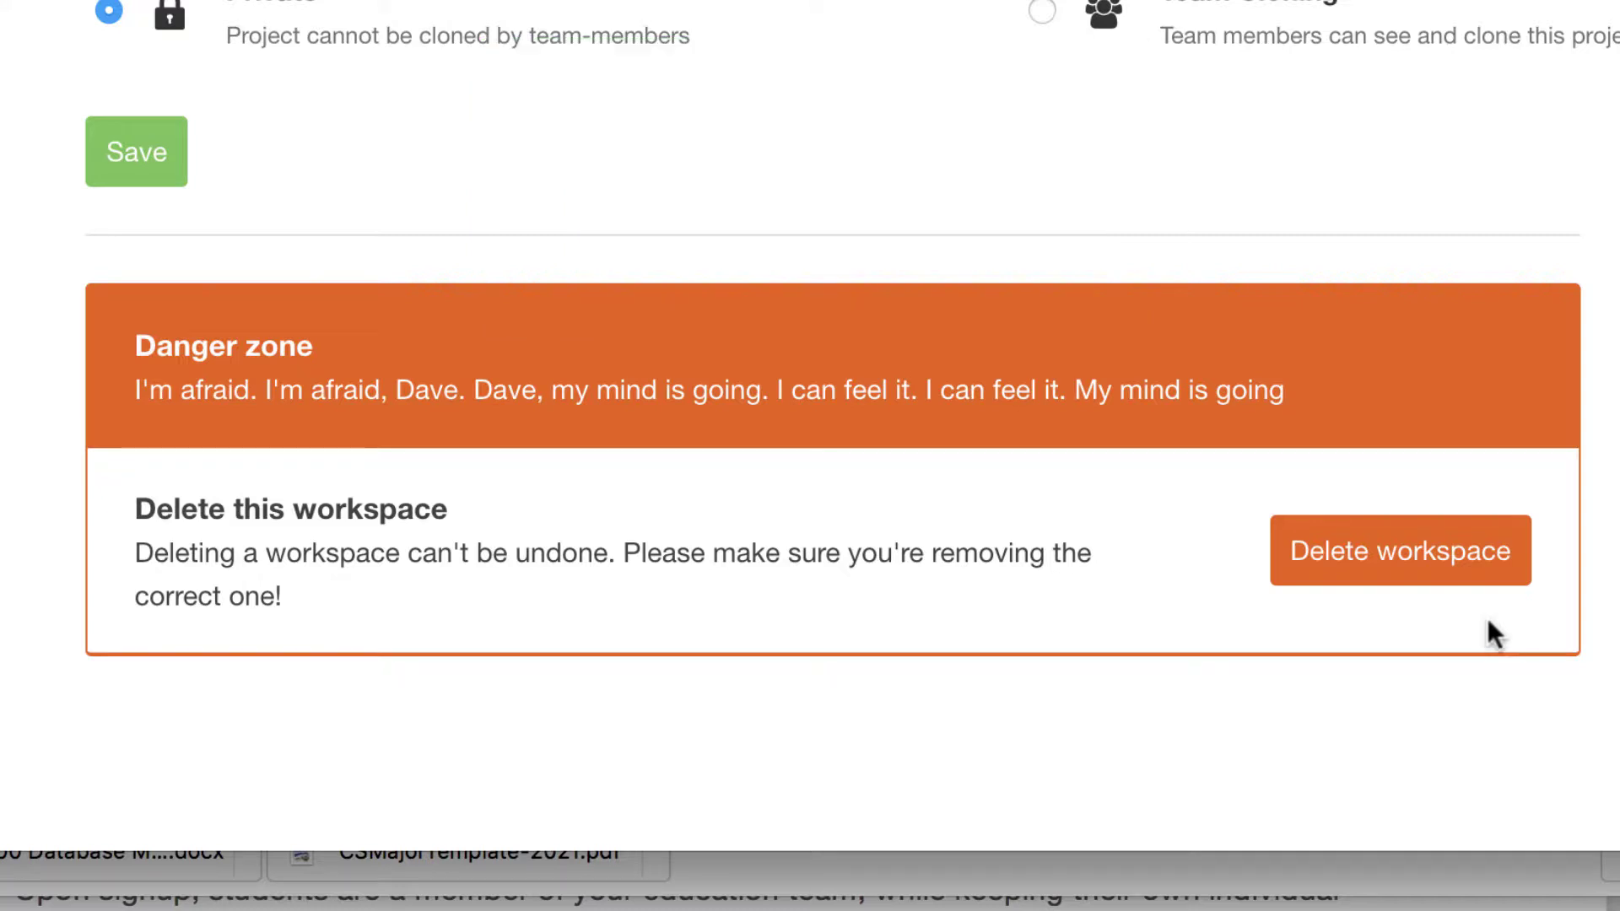
click(1417, 553)
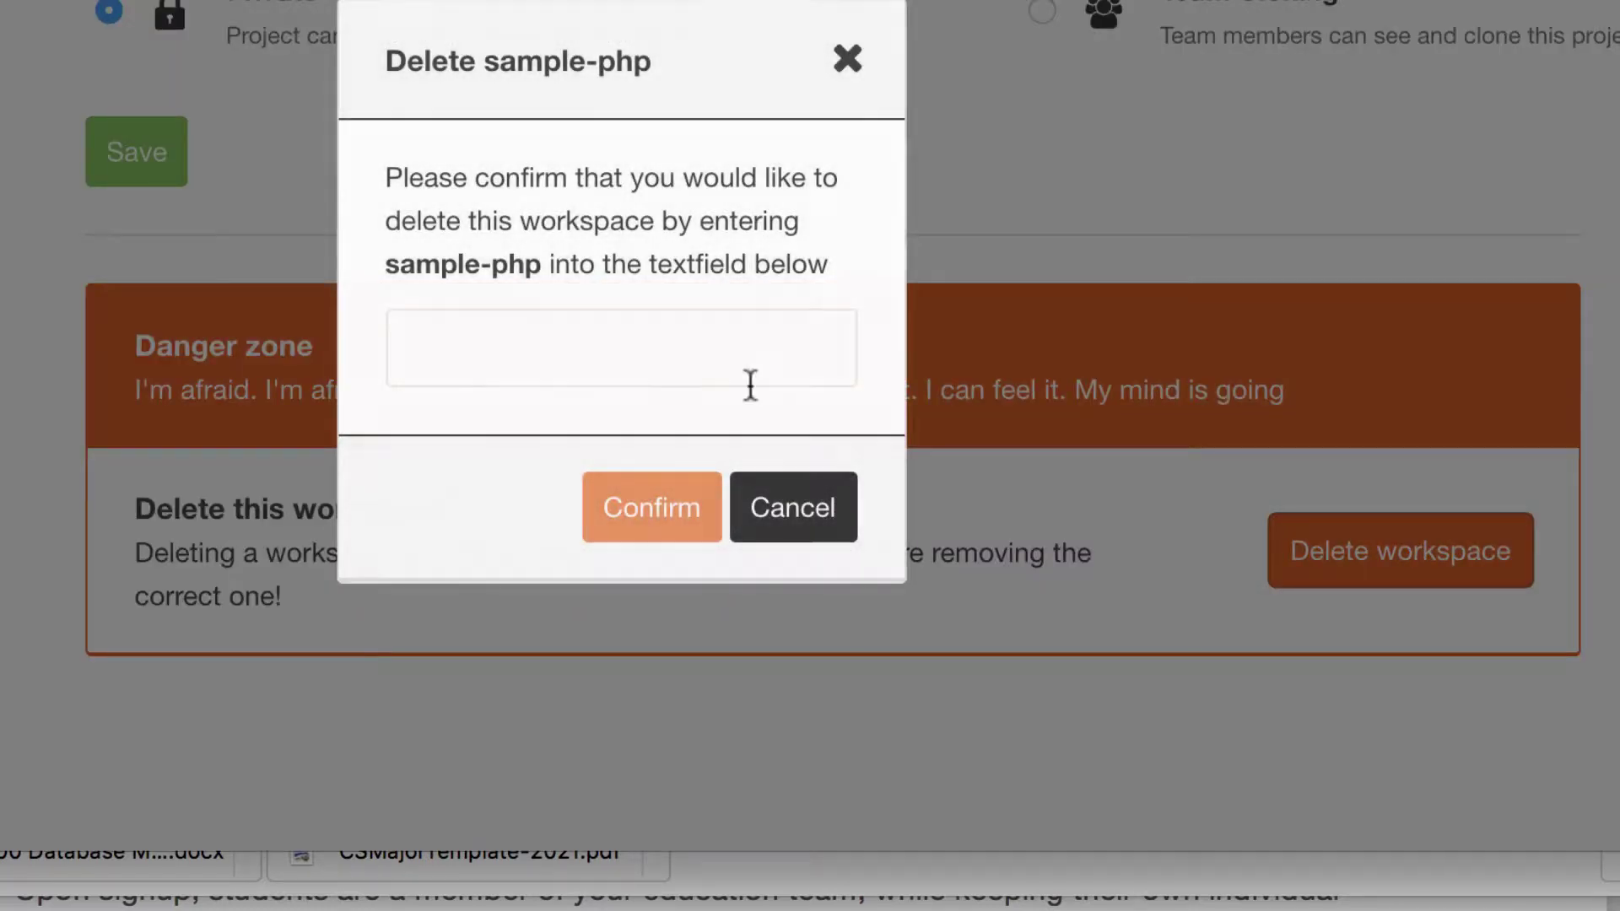
click(578, 356)
text(sample)
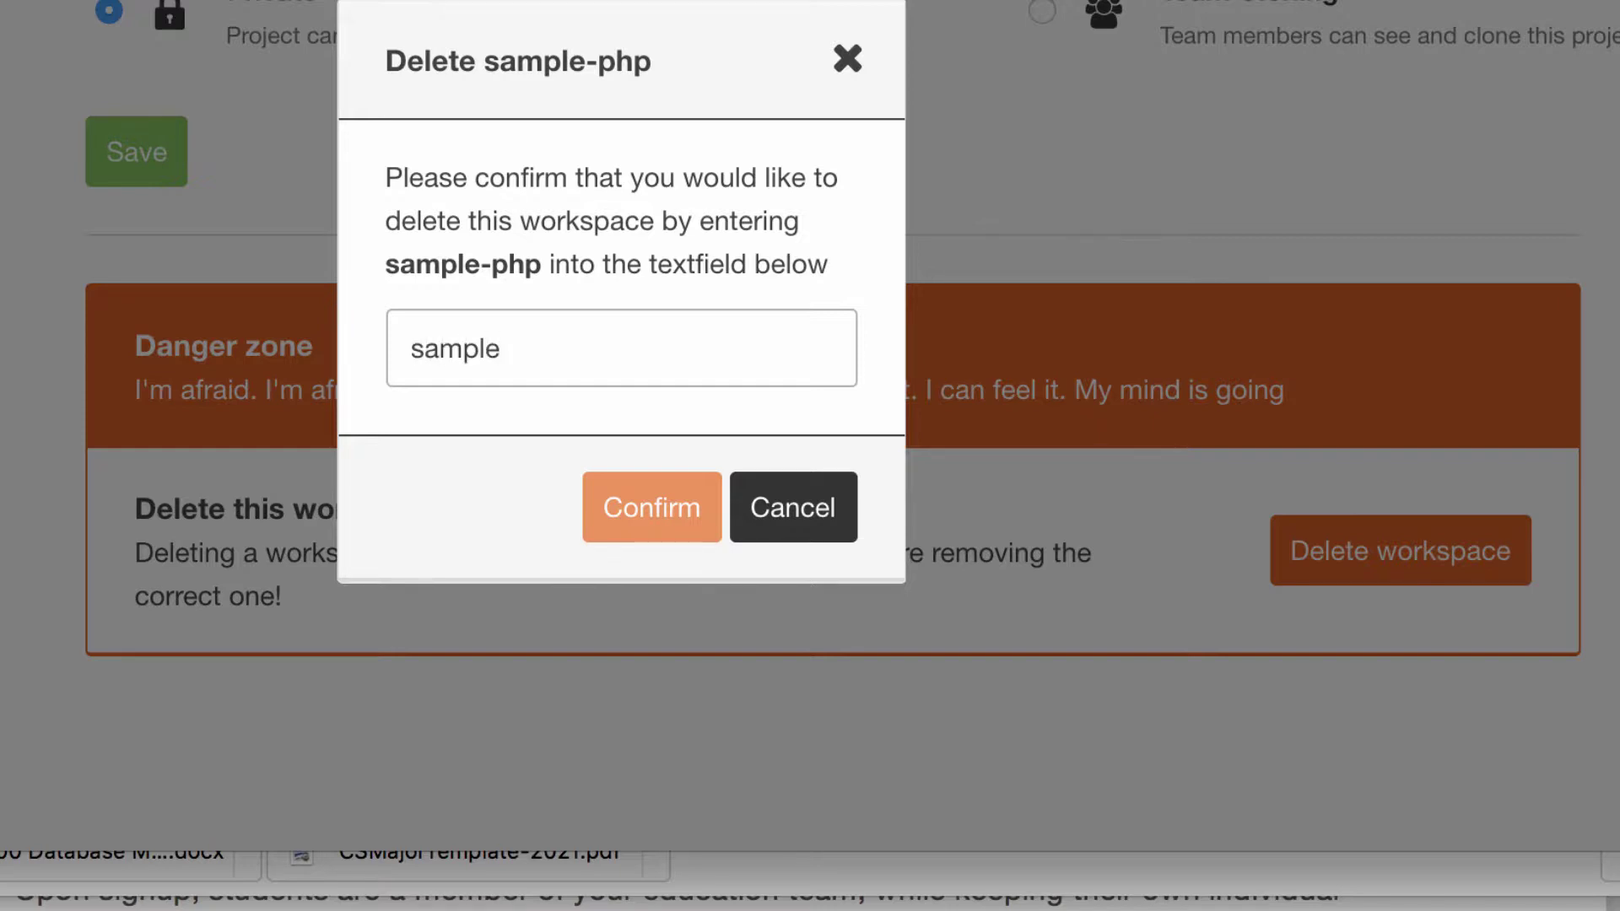
text(-php)
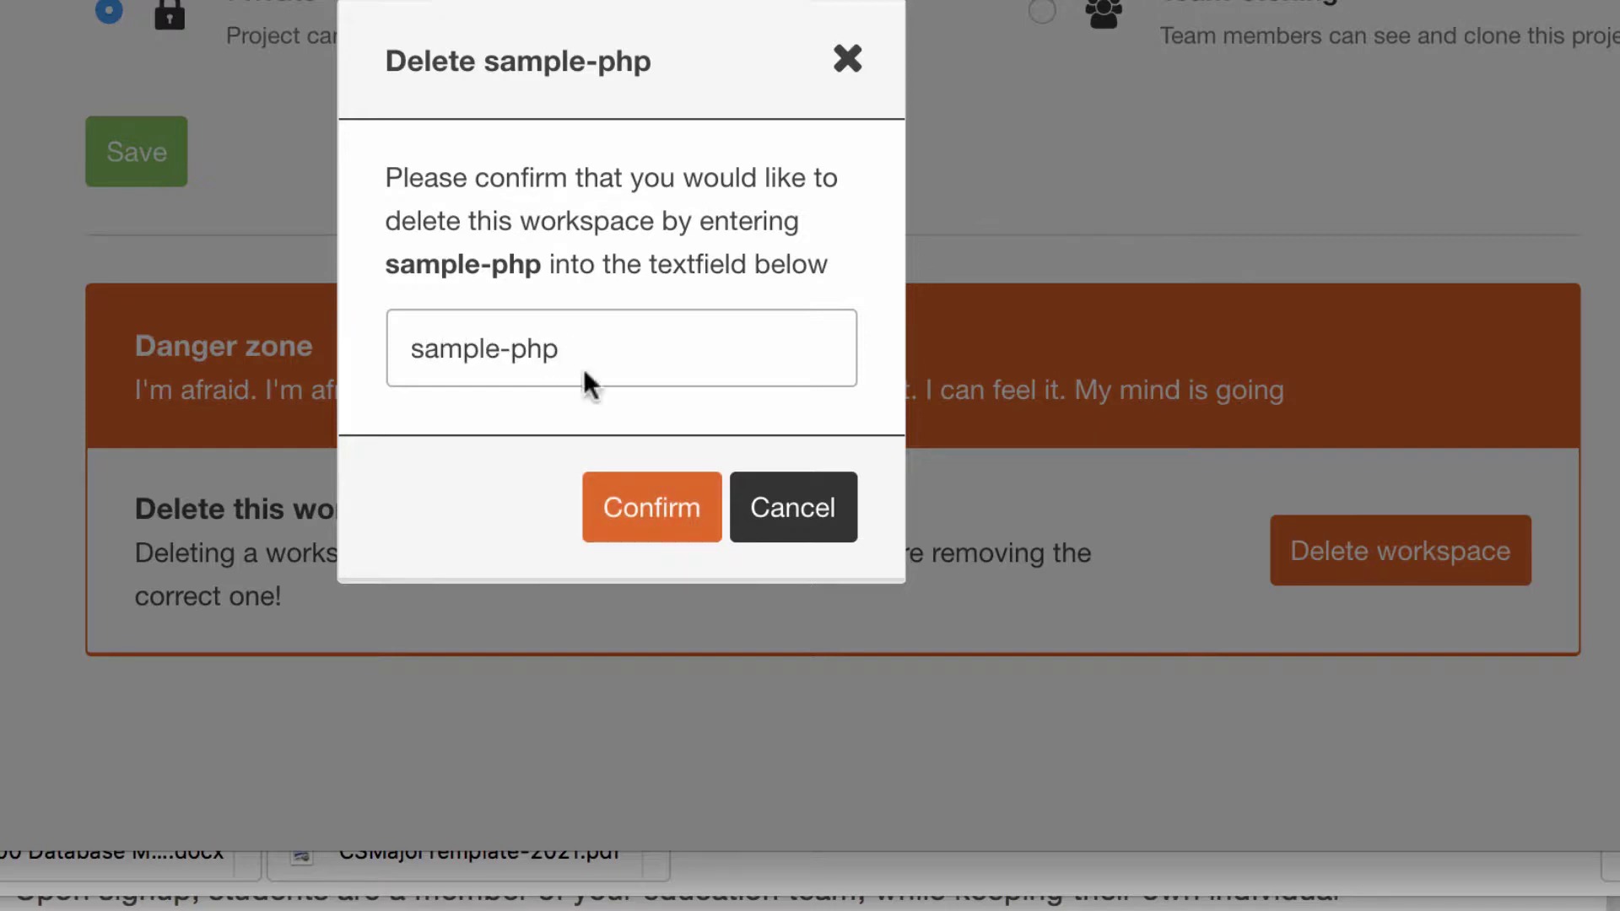
click(646, 506)
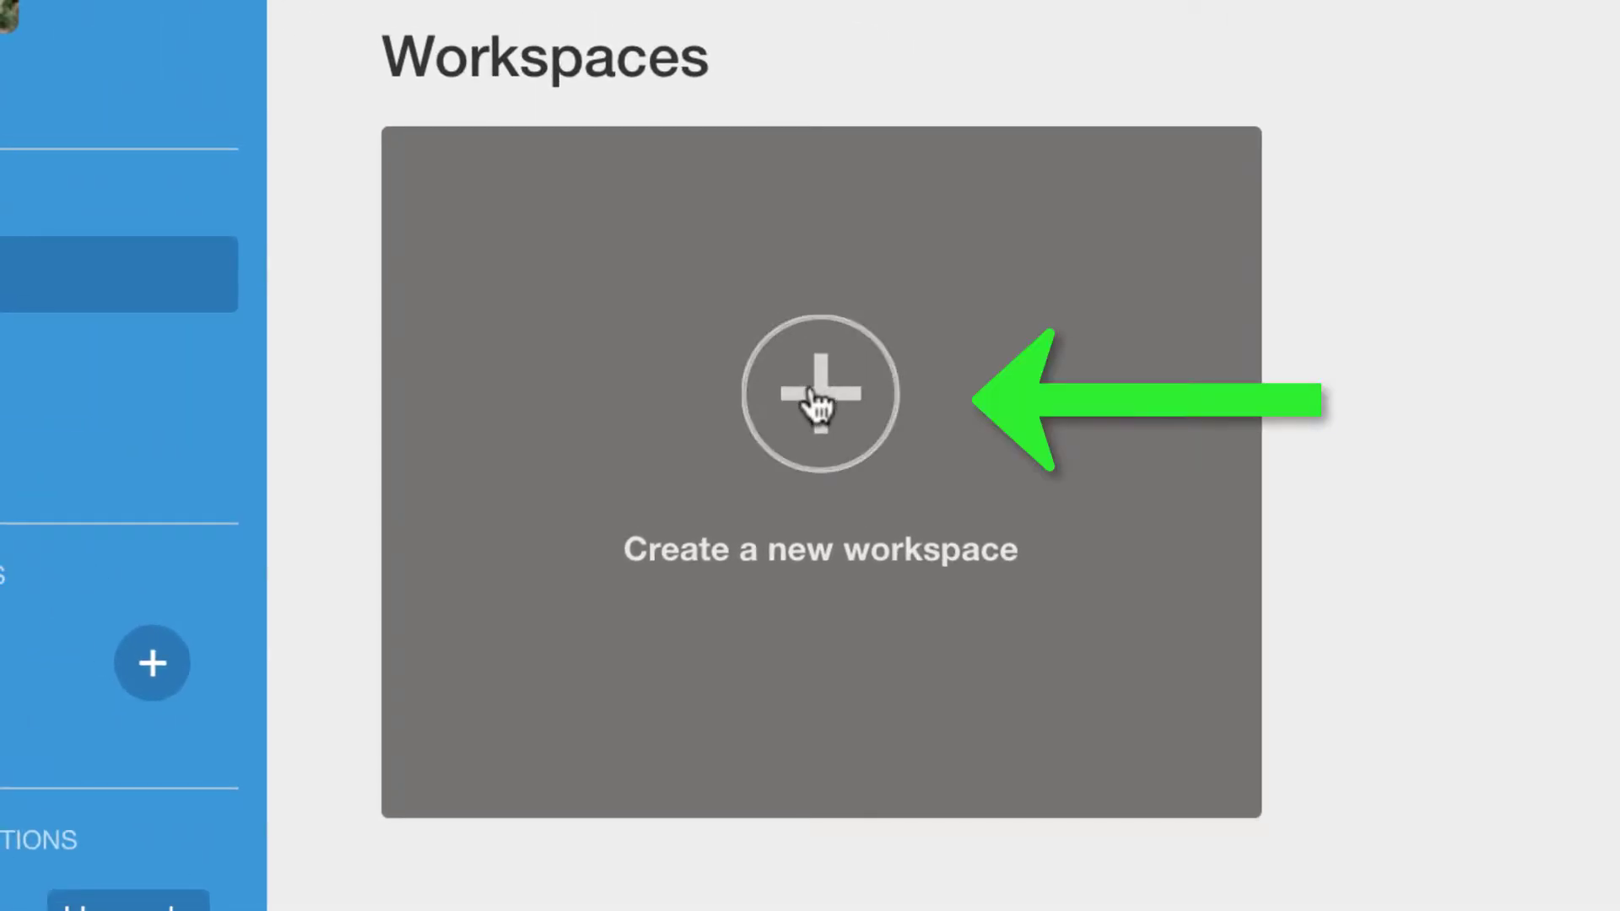
Step: Fill in a new workspace named csc230-rich, described 'My CSC230 Spring 2018 Workspace', keeping the HTML5 template
click(437, 220)
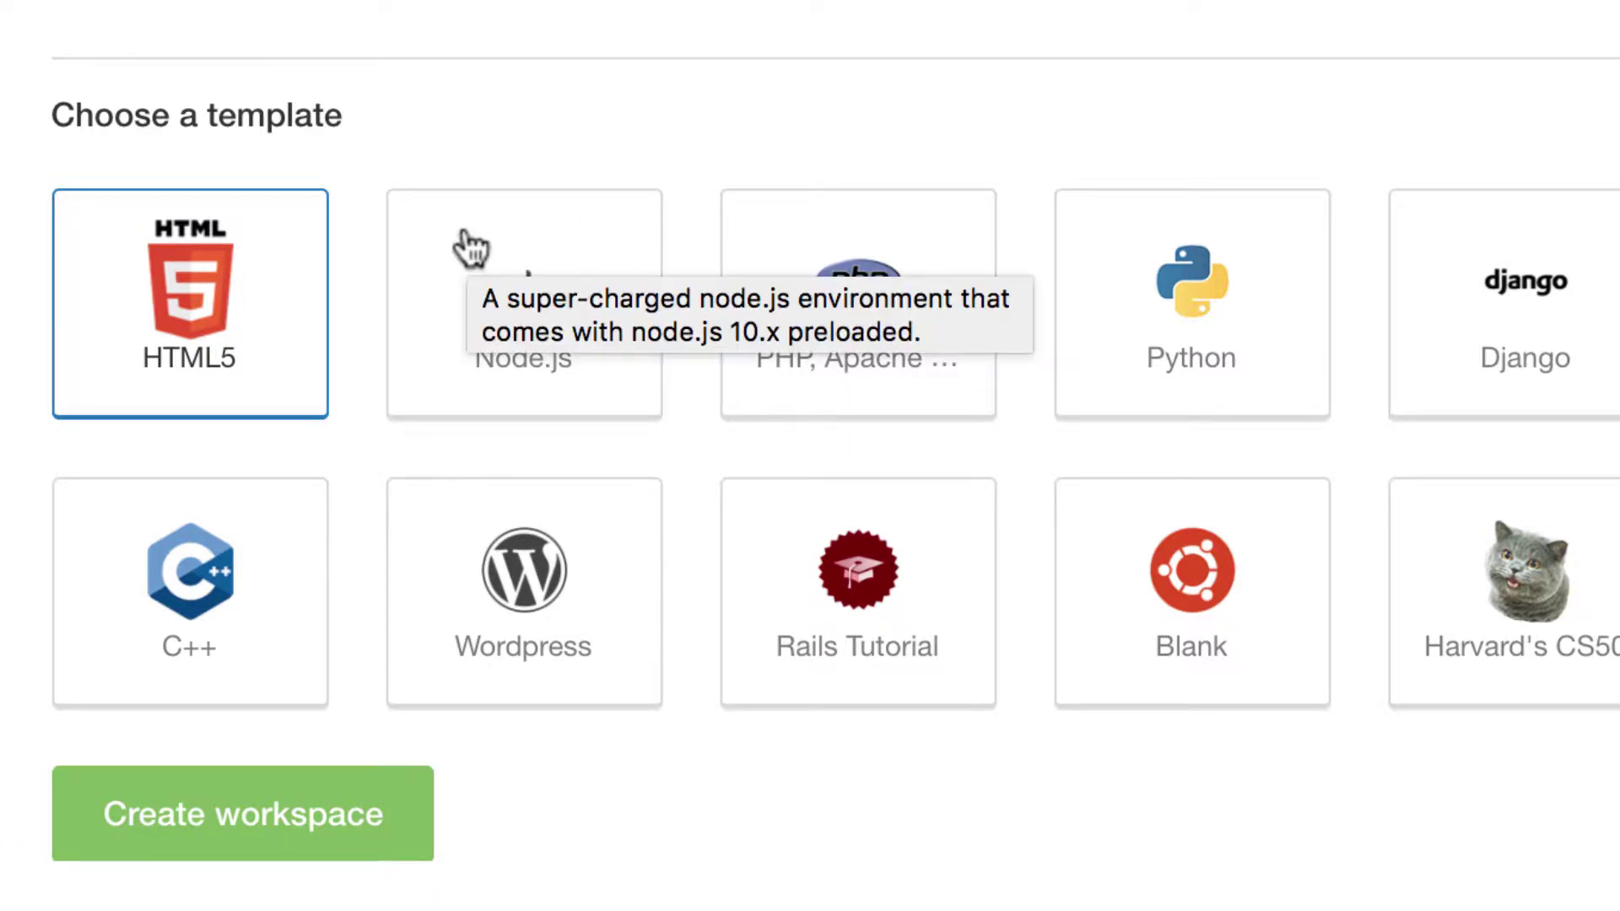
scroll(469, 247, up, 6)
scroll(438, 346, up, 5)
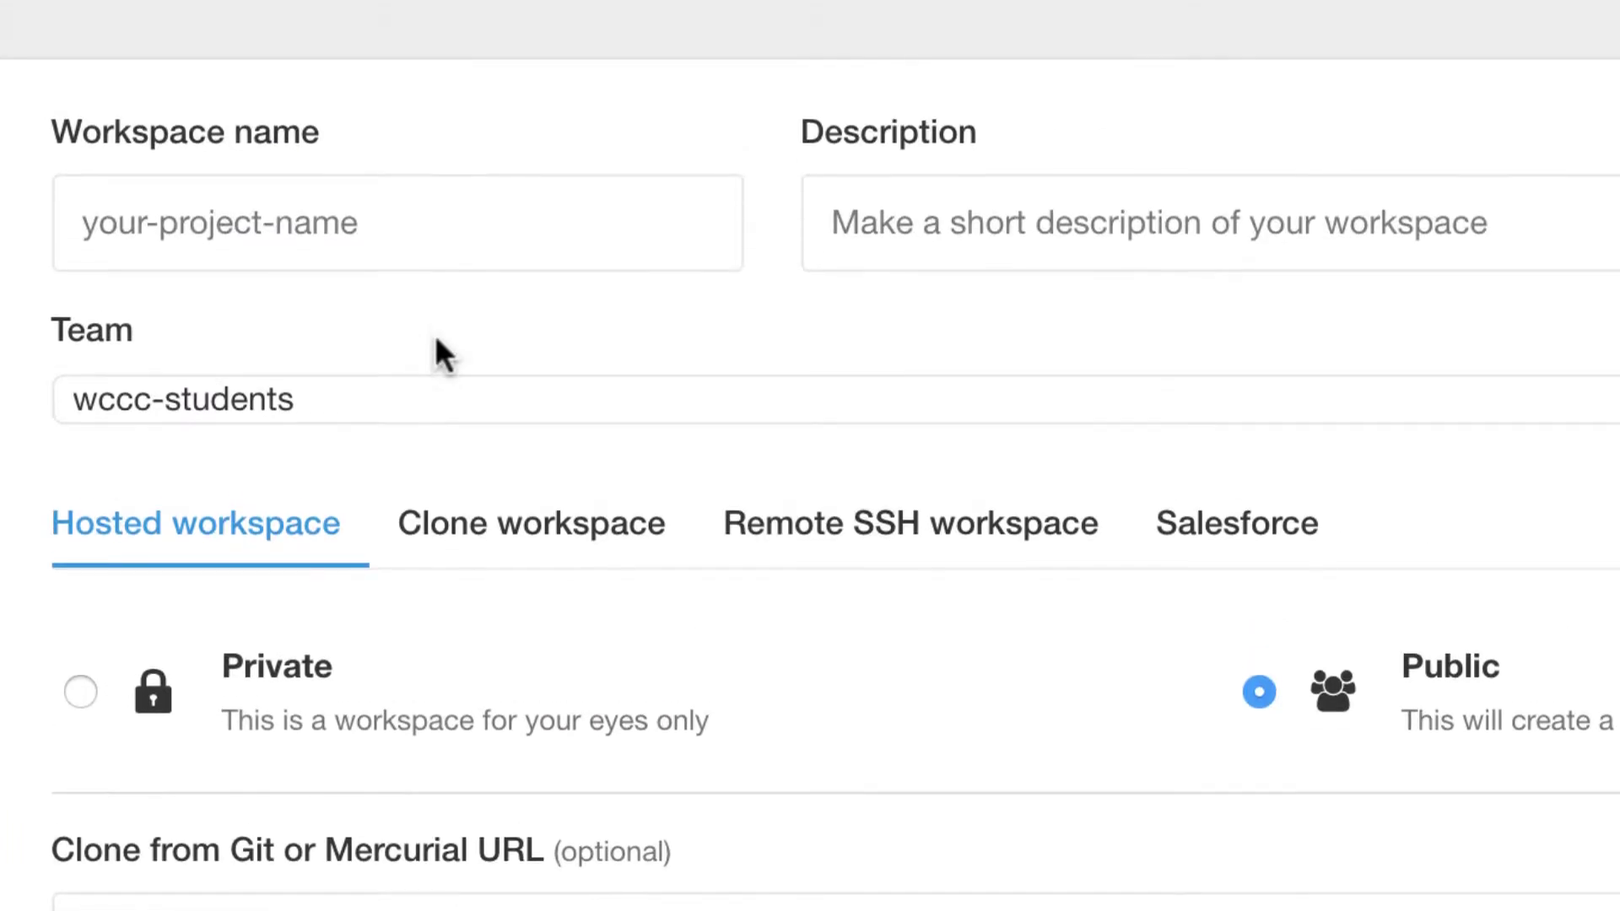
click(492, 217)
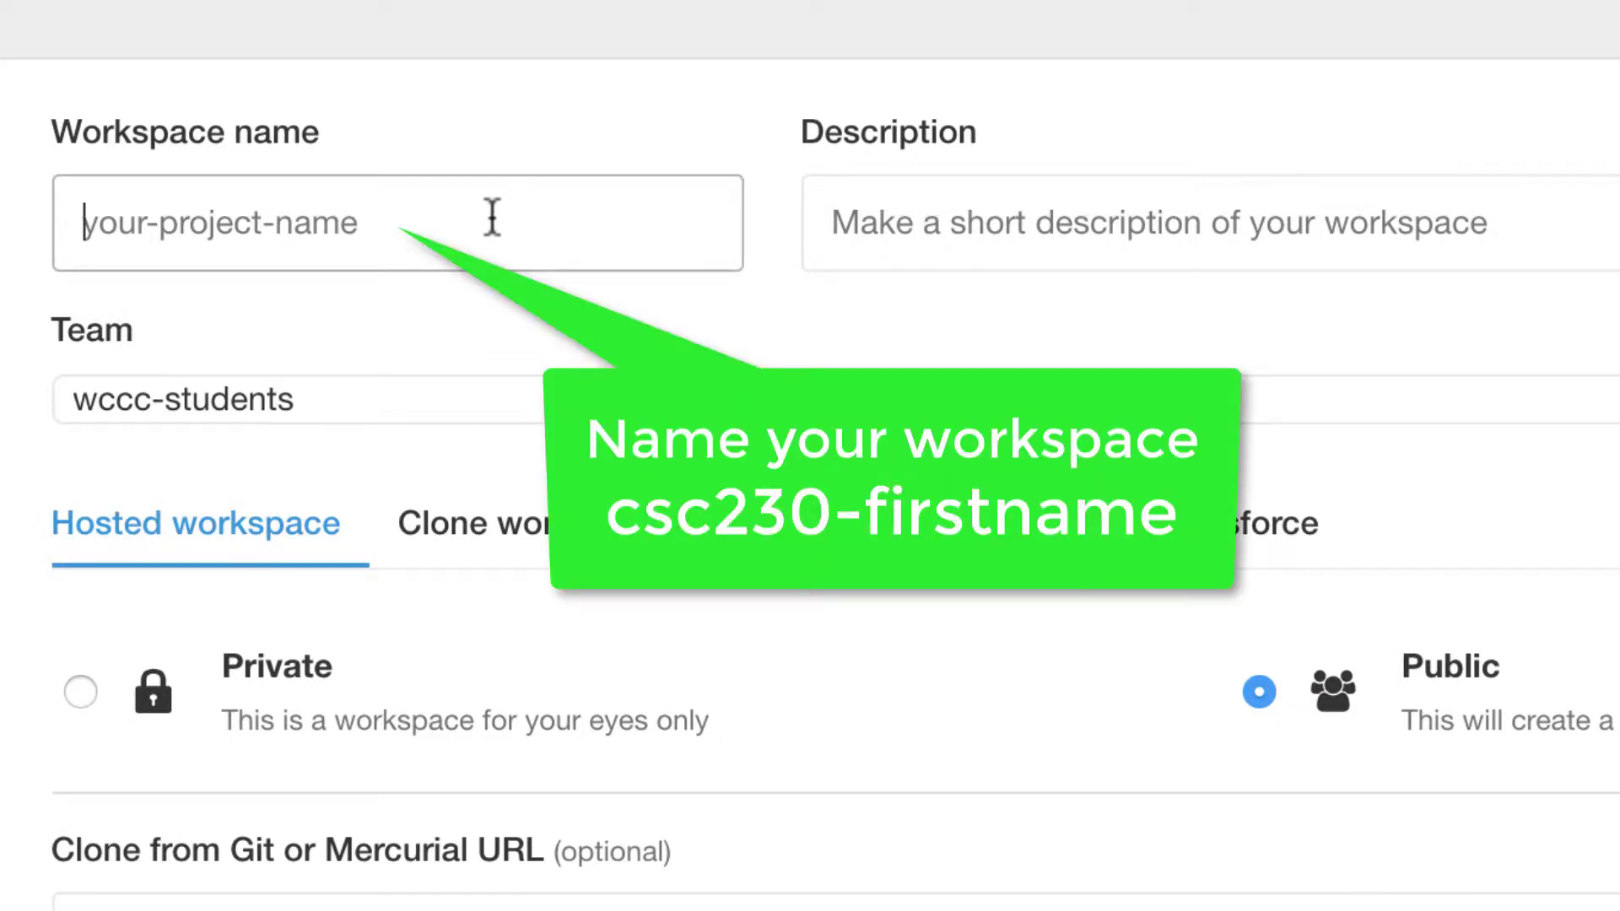
text(csc)
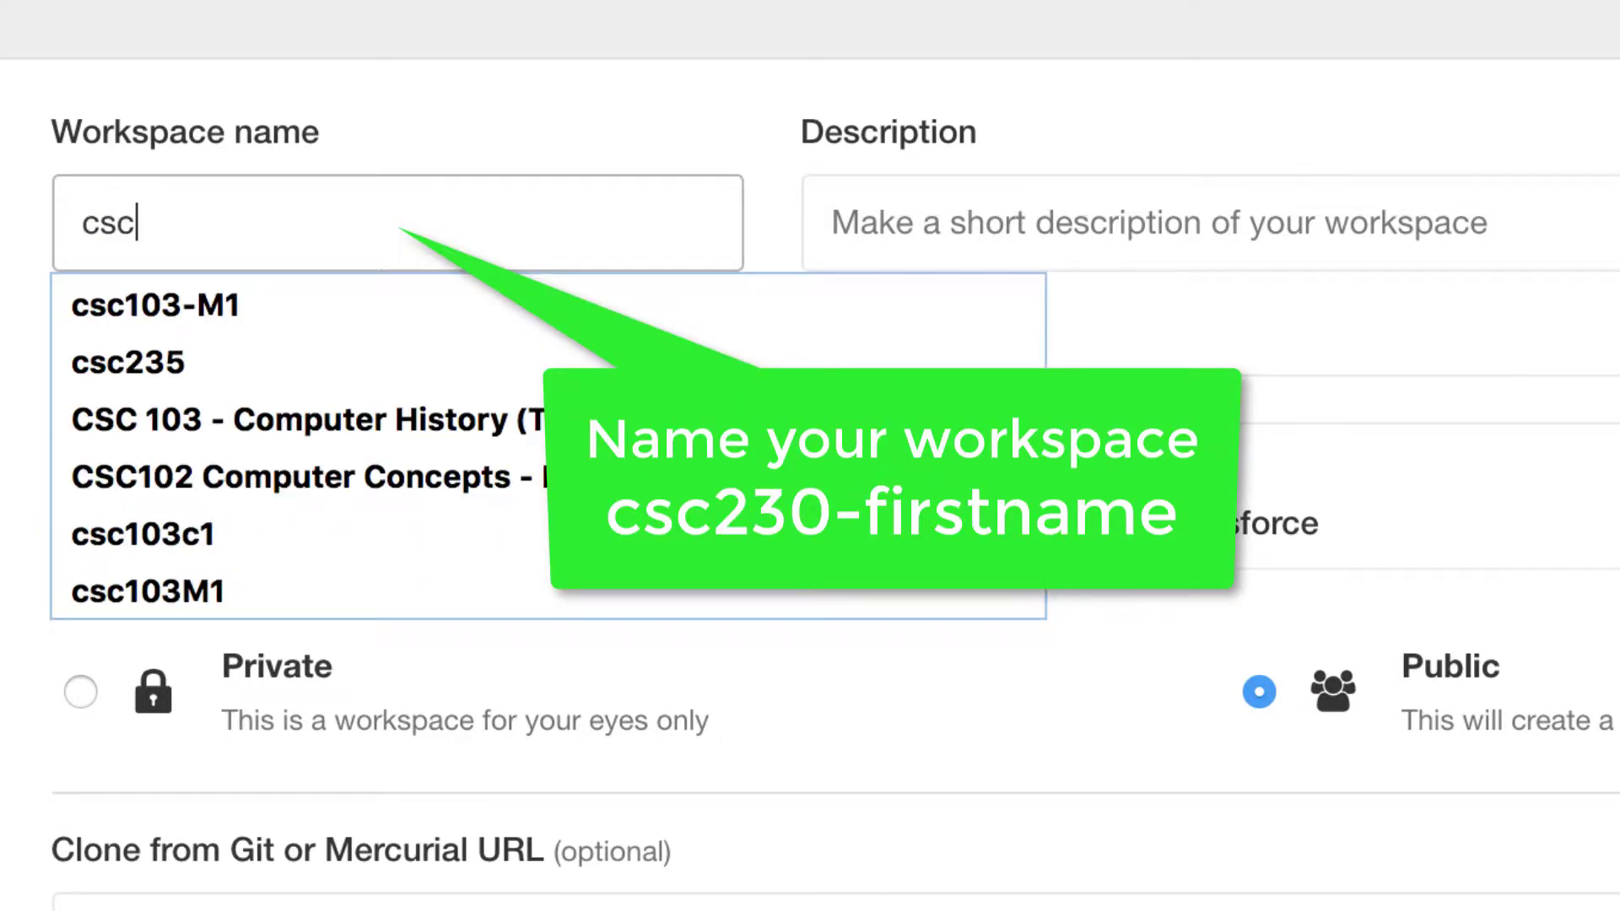
text(230)
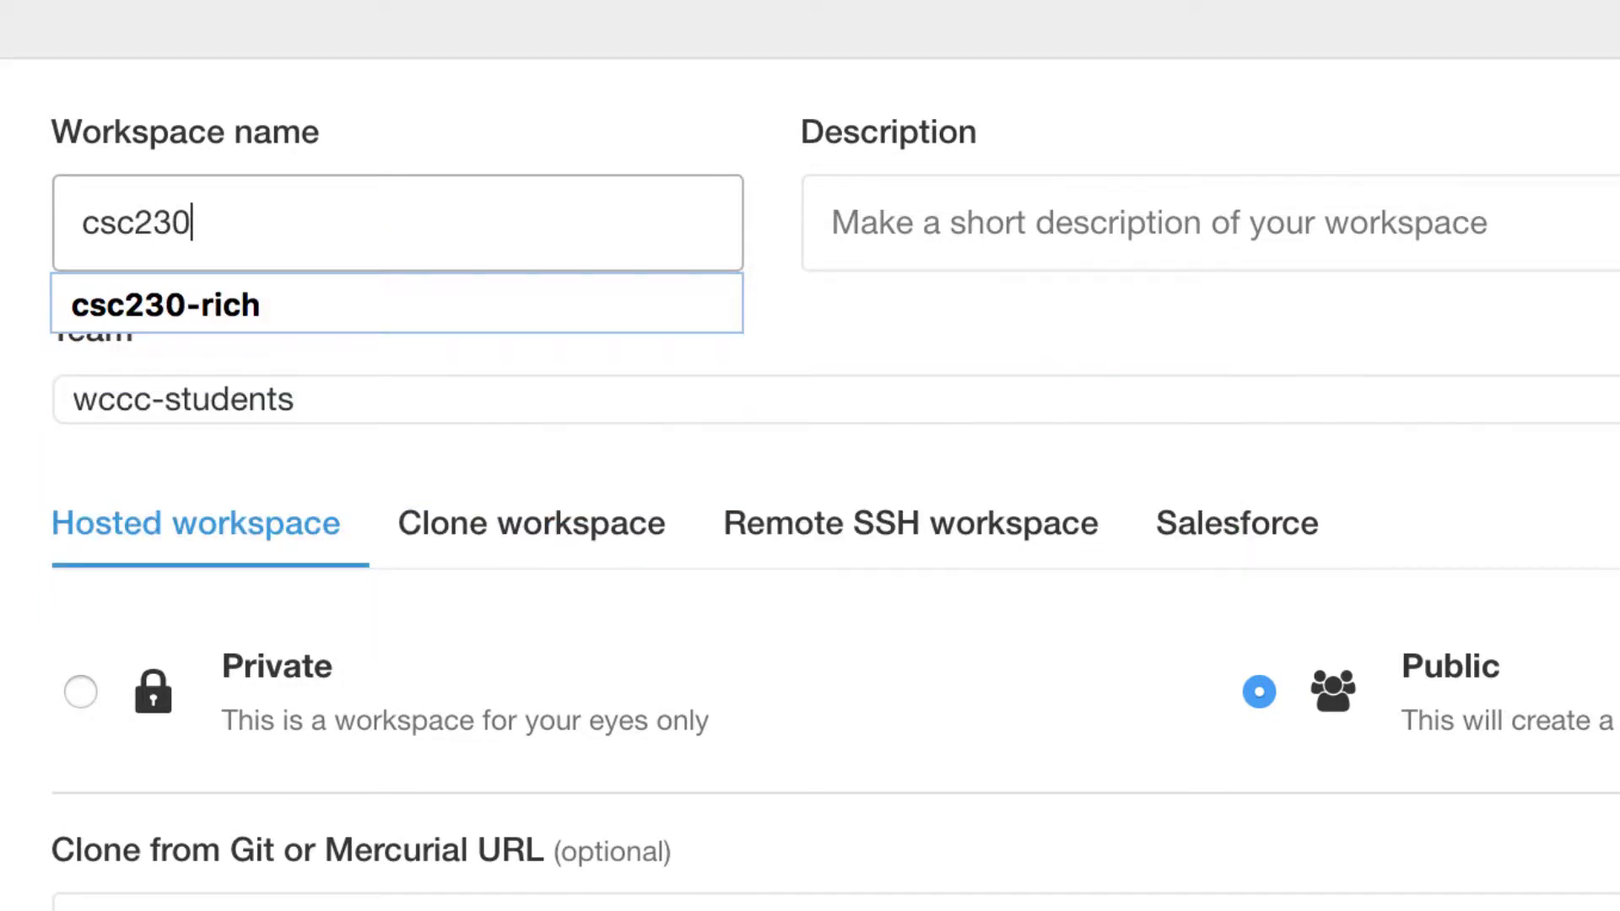
text(-rich)
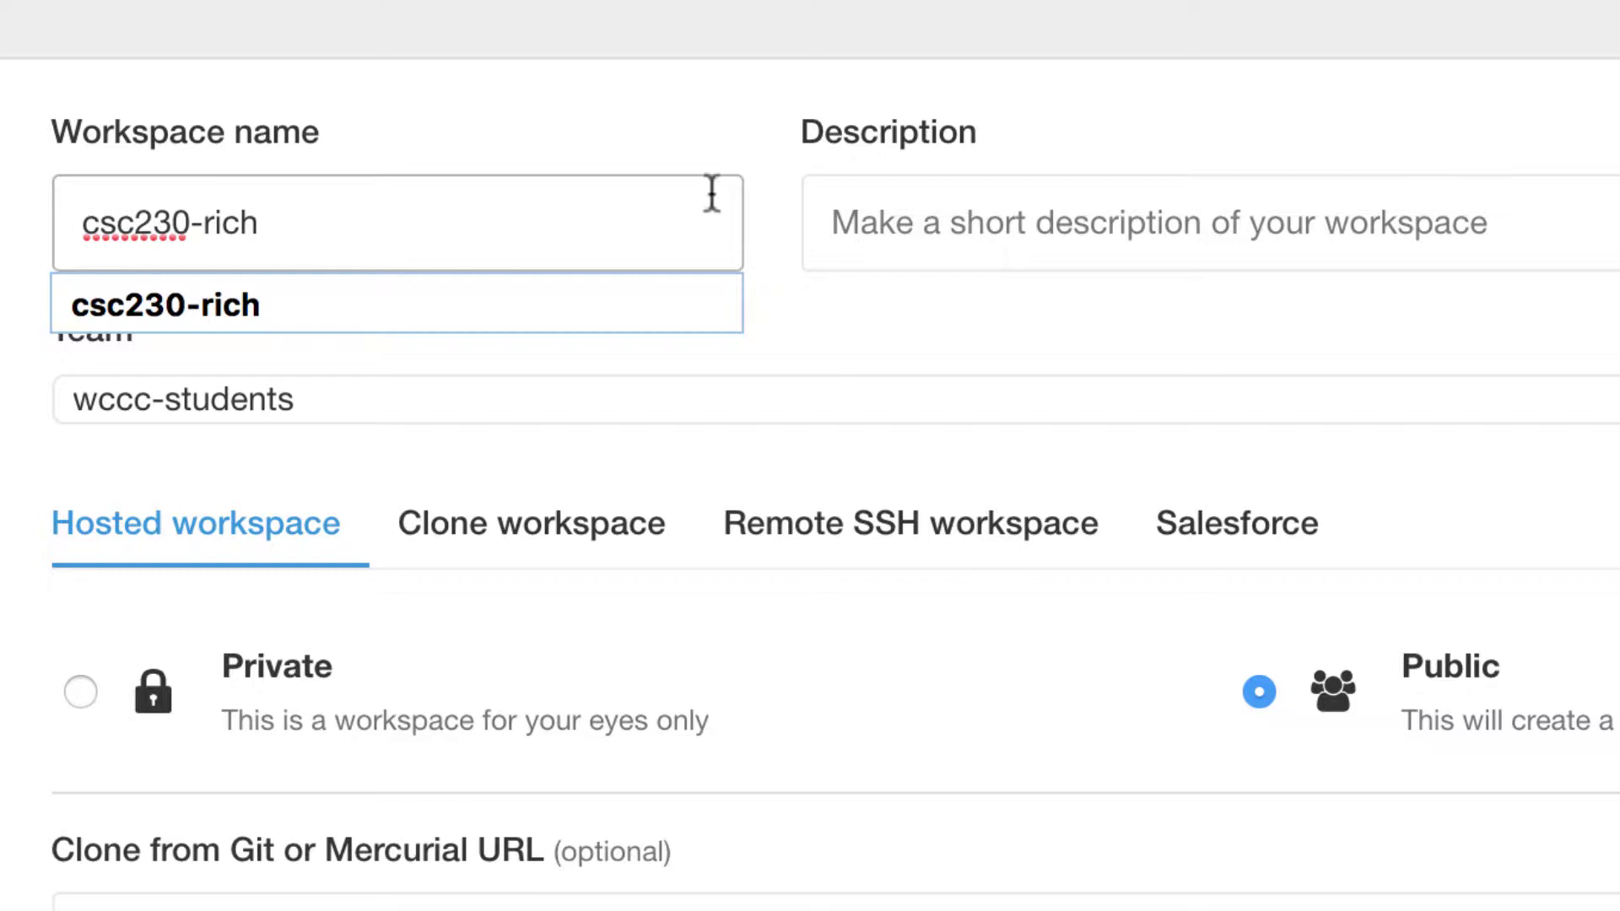
click(1103, 228)
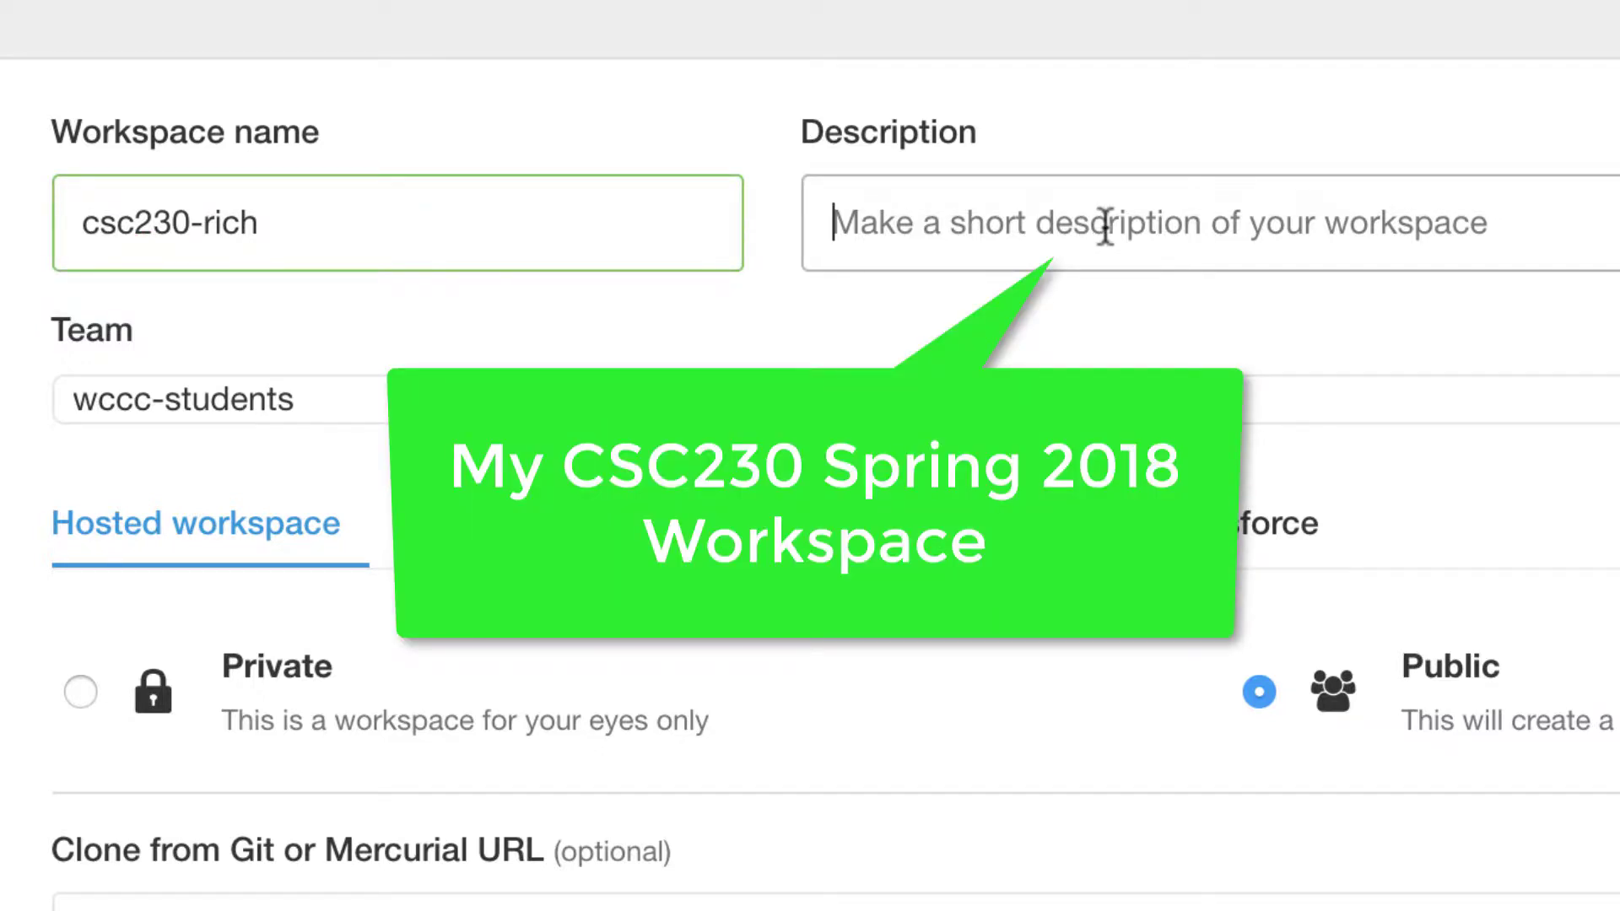
text(My CSC)
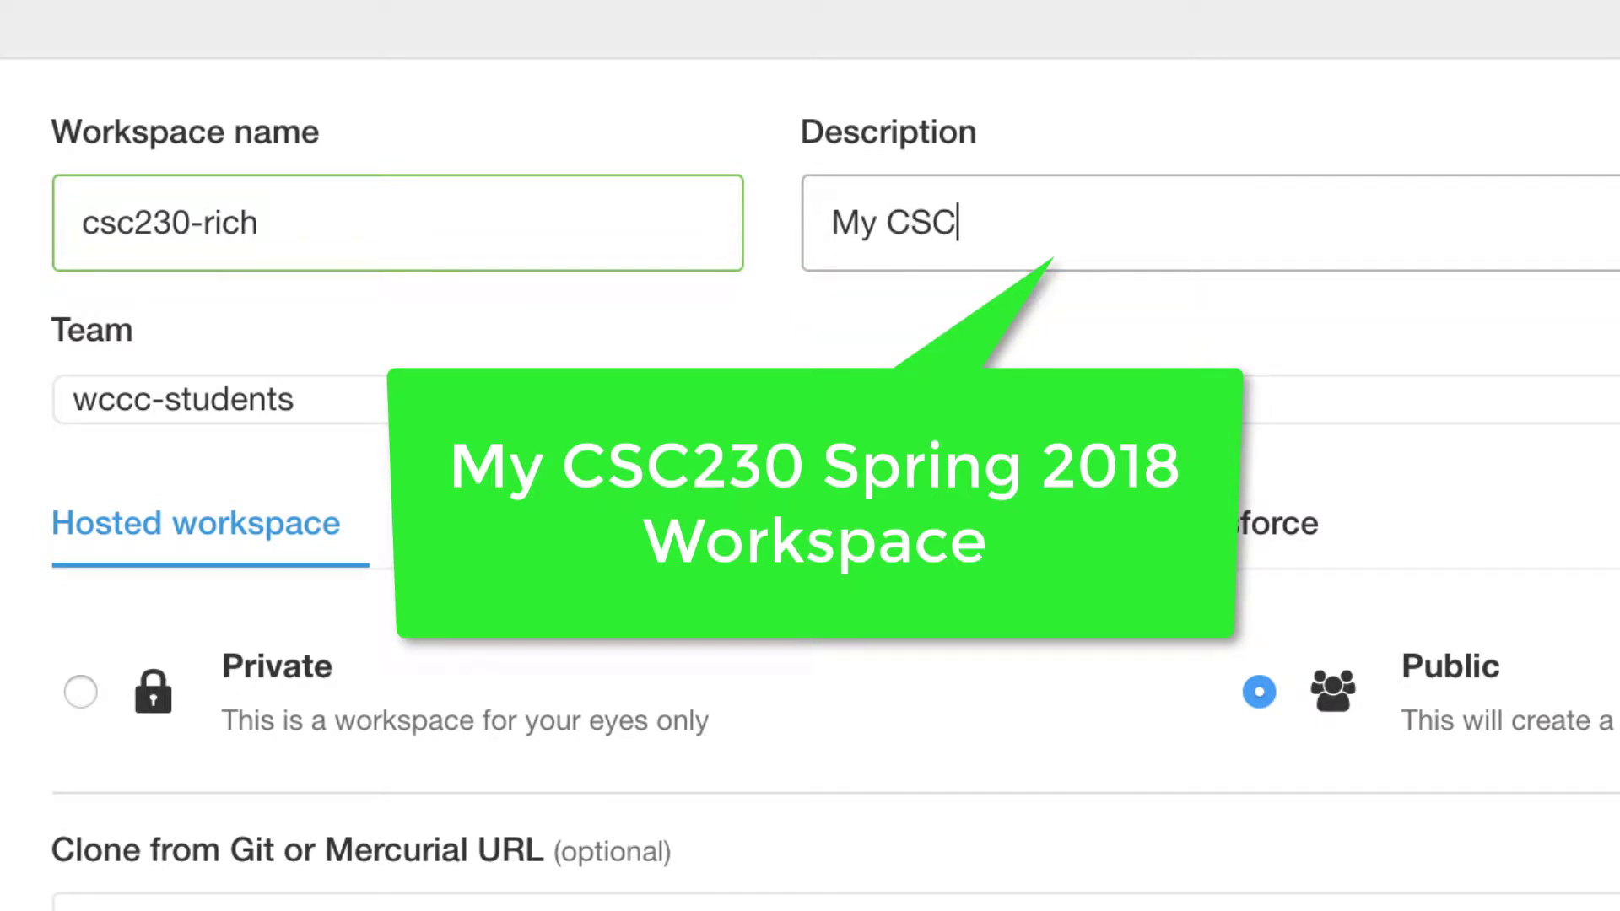
text(230 Spring)
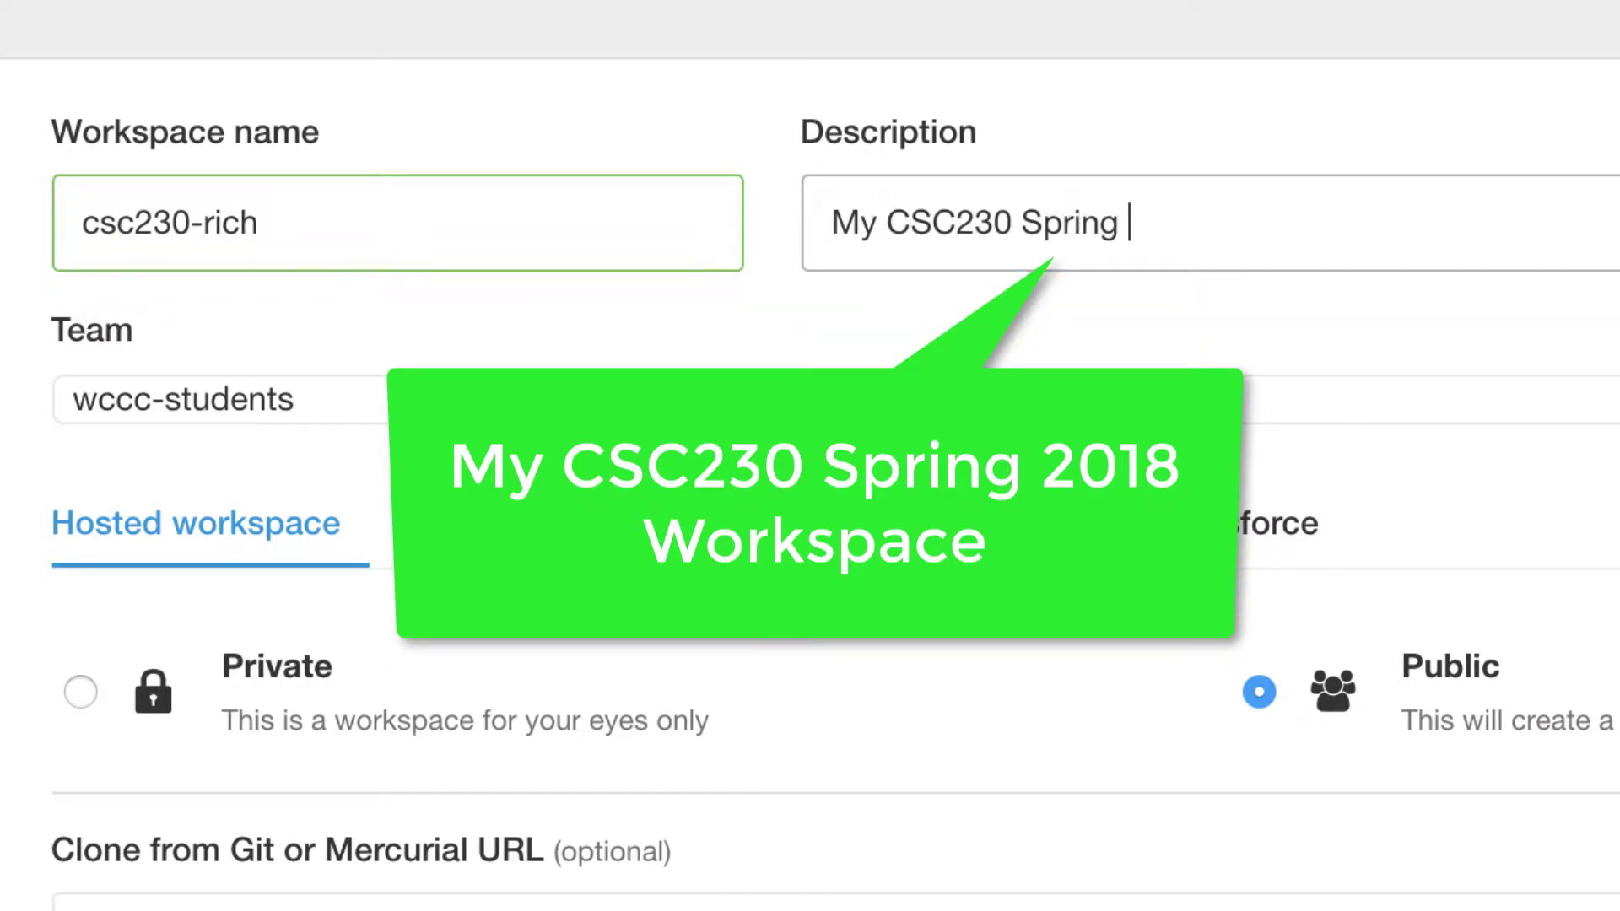
text( 2018)
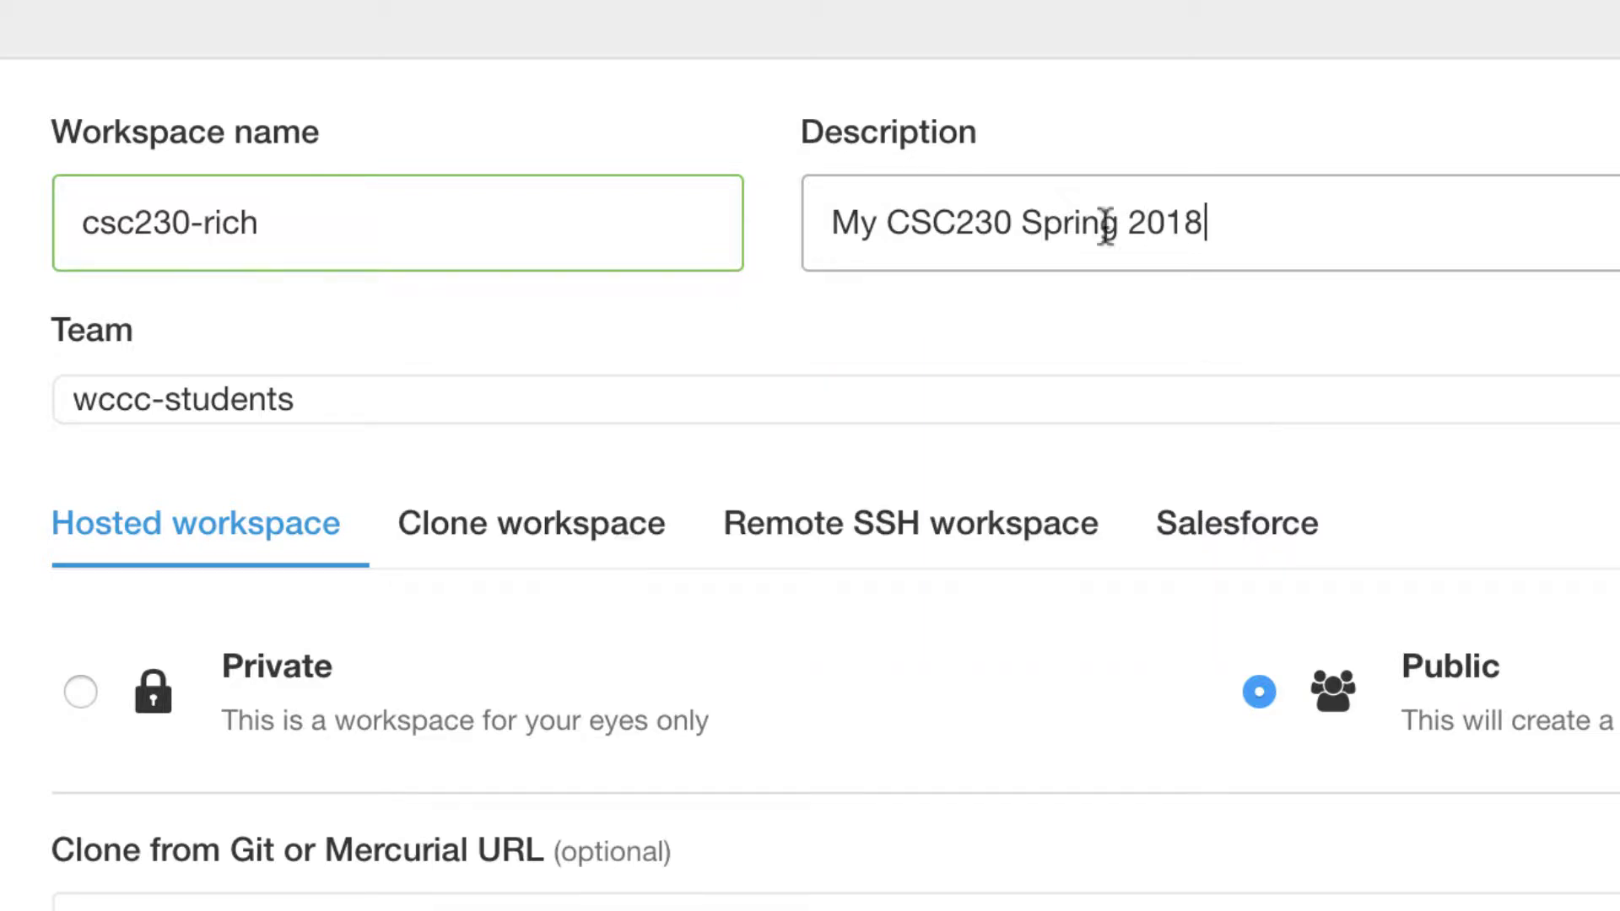
text( Workspace)
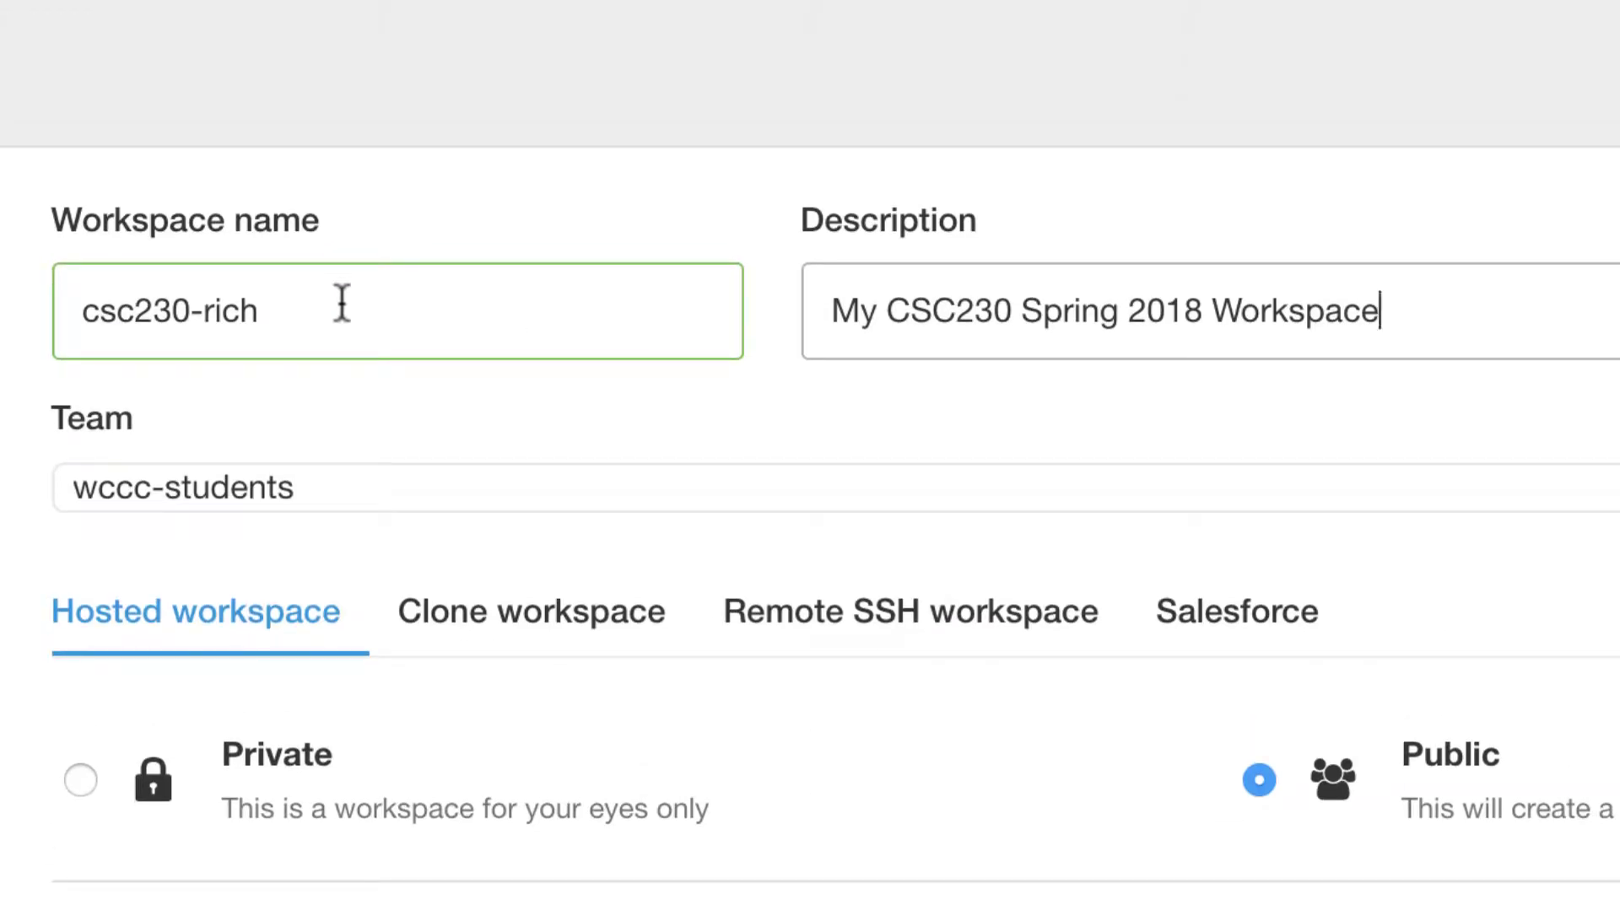
scroll(940, 387, down, 5)
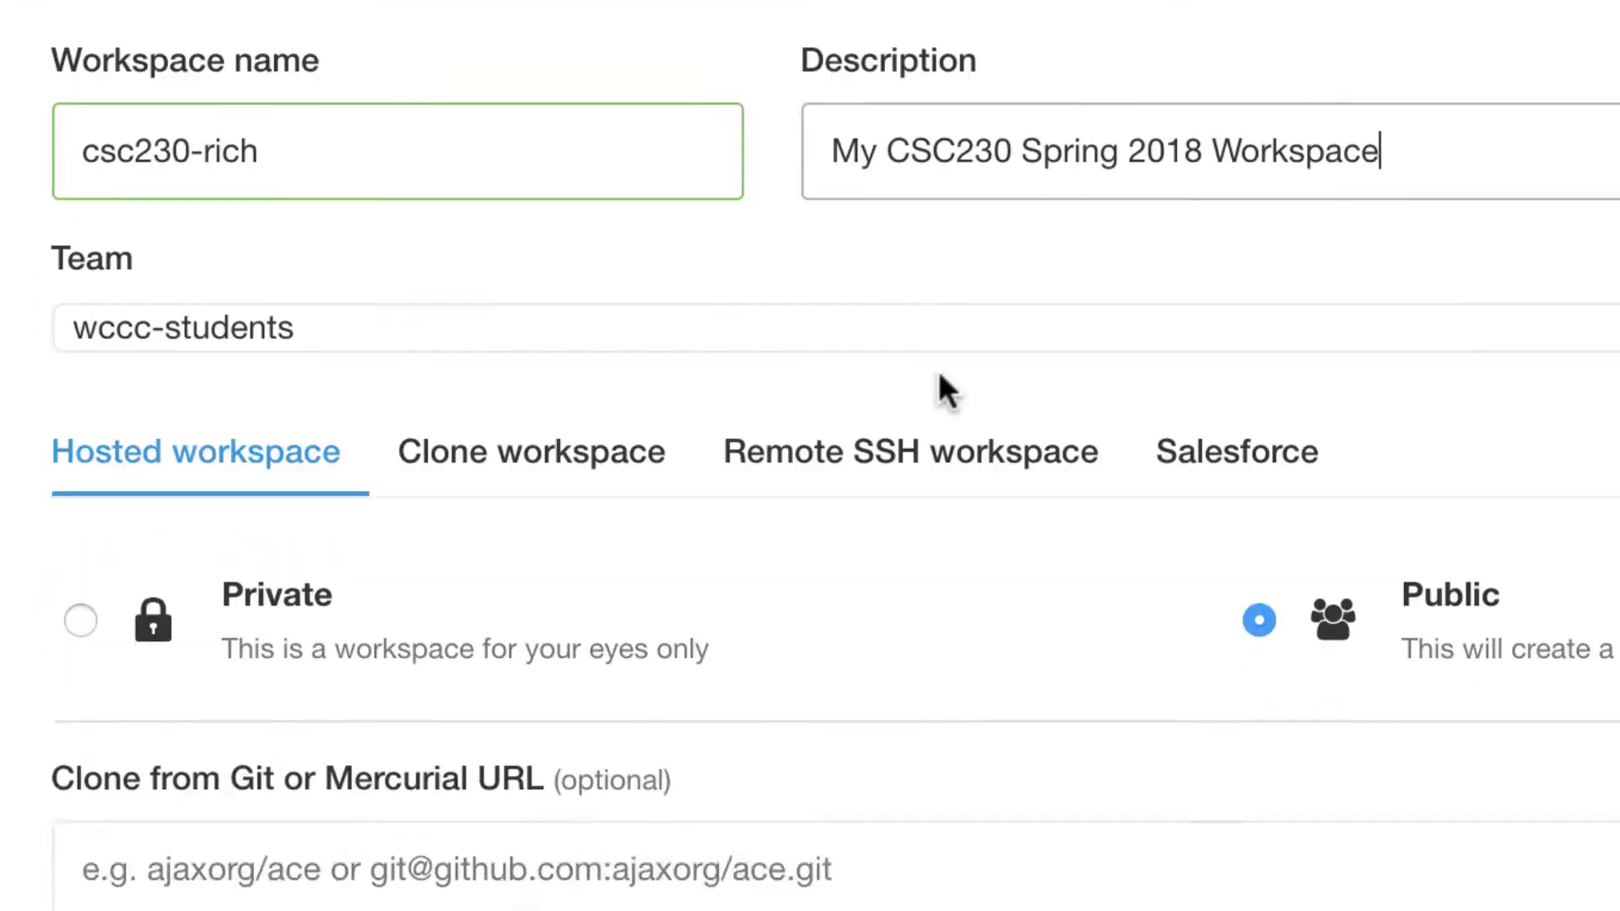
scroll(938, 371, down, 3)
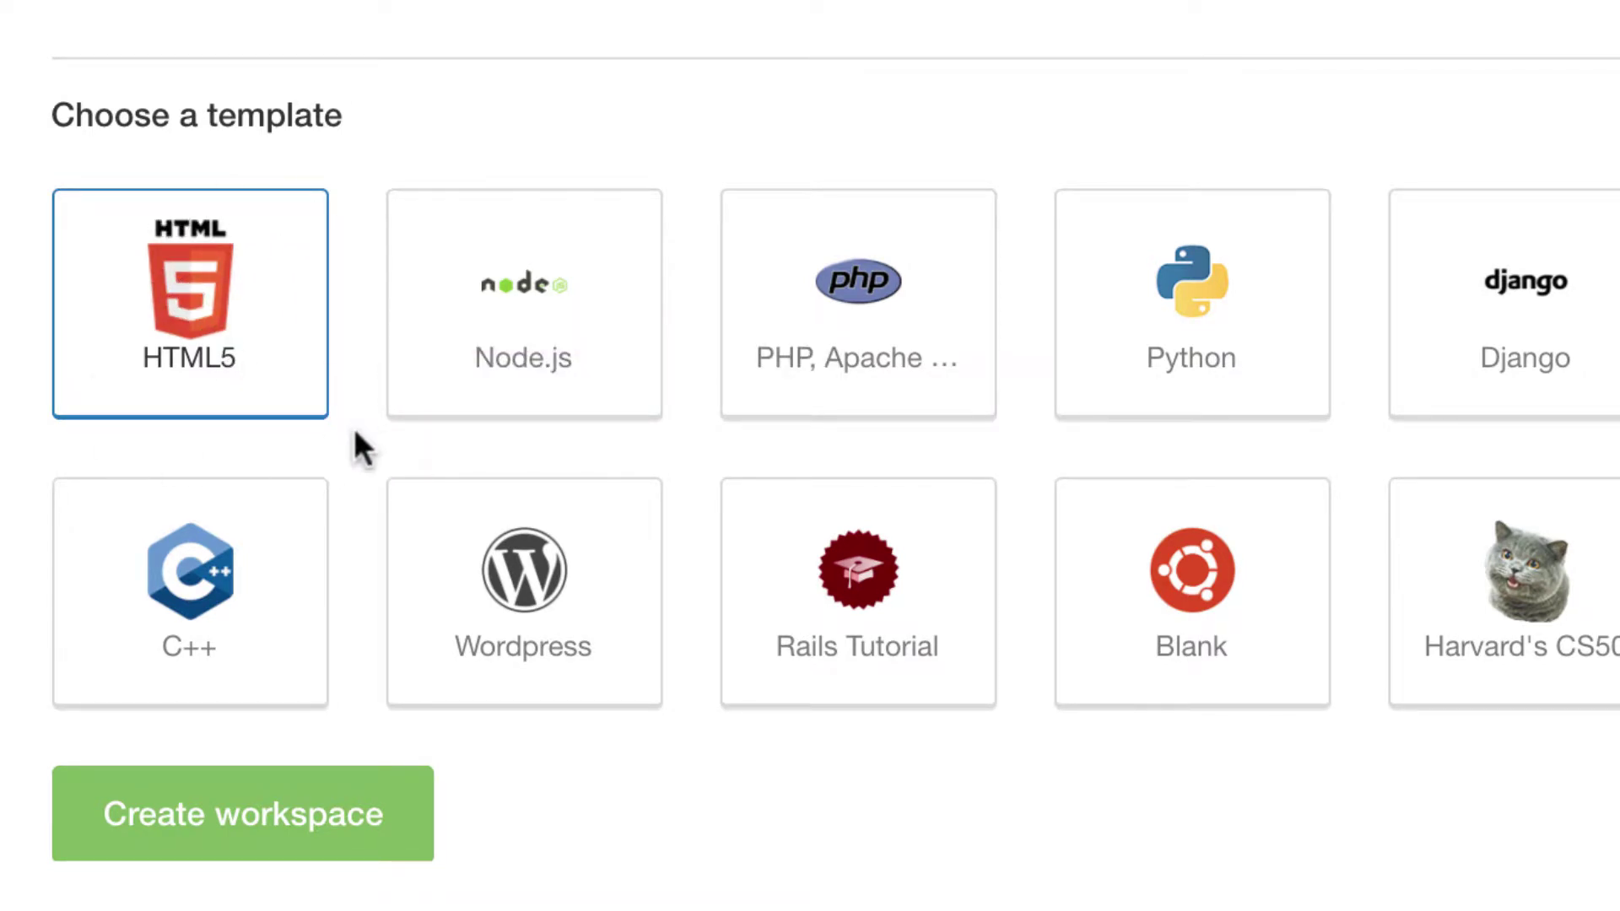
Step: Create the csc230-rich workspace and let it open in the Cloud9 IDE
click(317, 829)
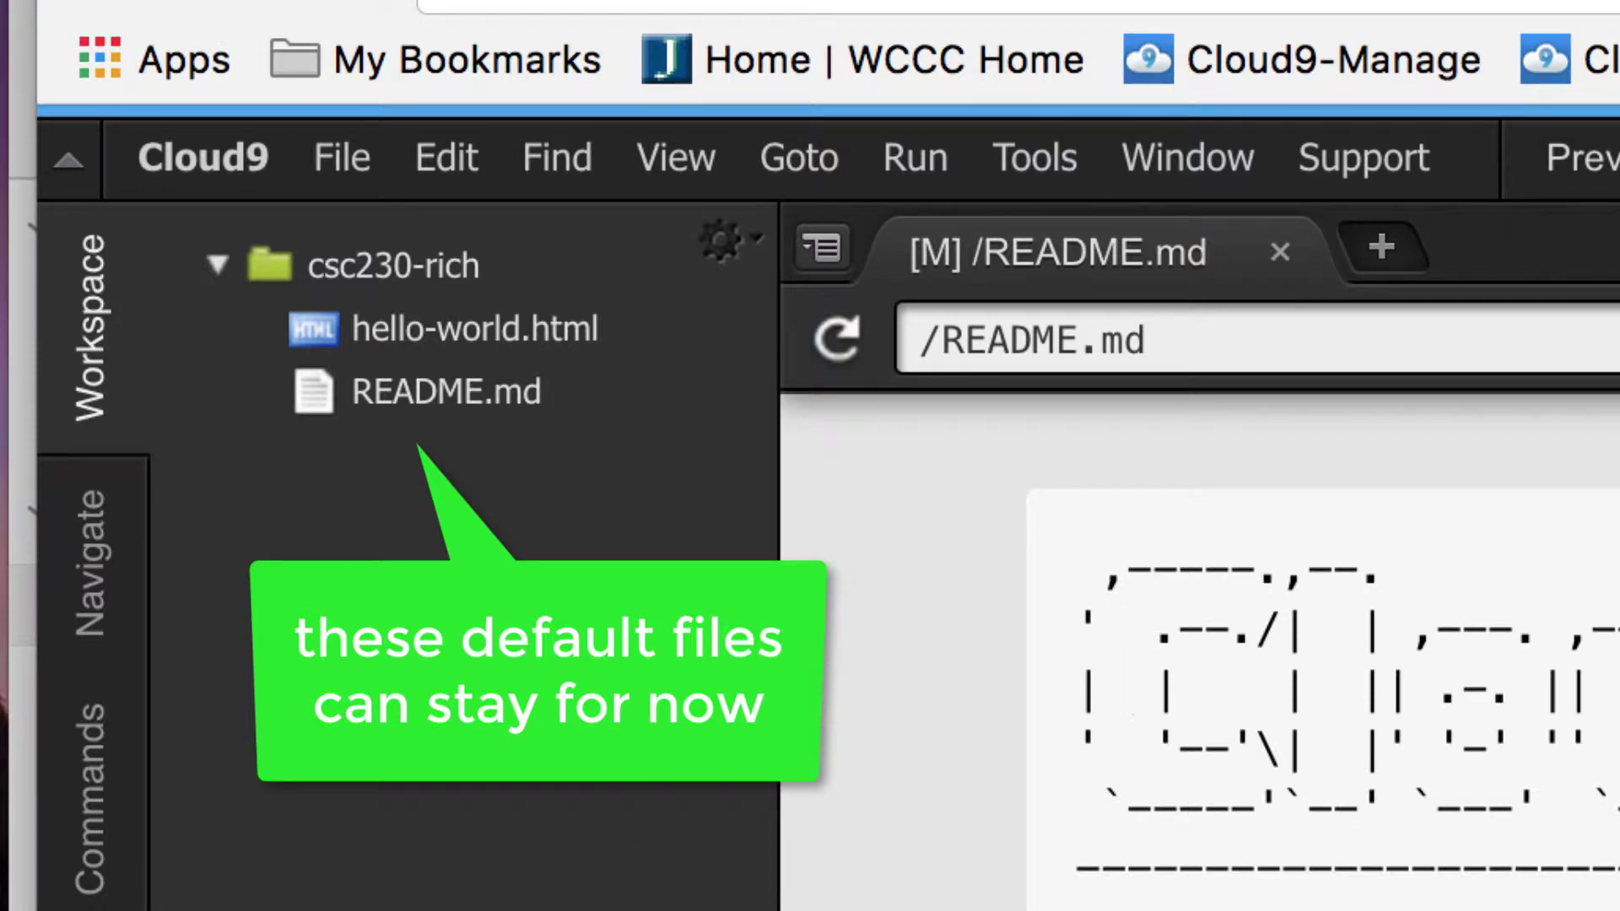
scroll(939, 585, down, 1)
scroll(1266, 650, down, 3)
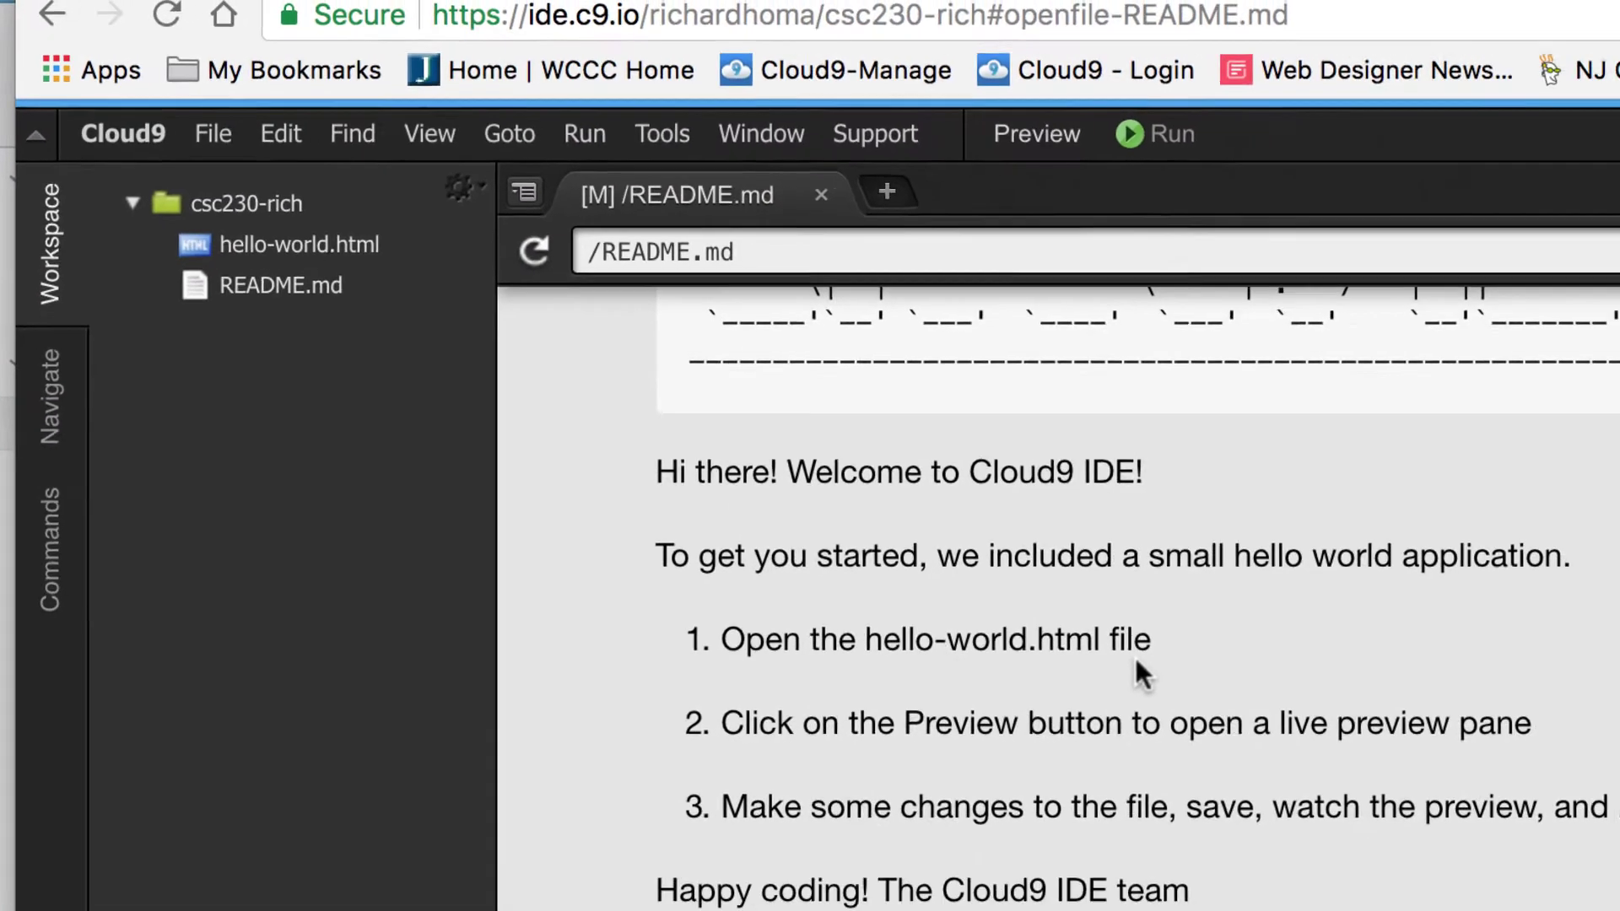
scroll(1081, 633, down, 3)
scroll(1080, 633, up, 5)
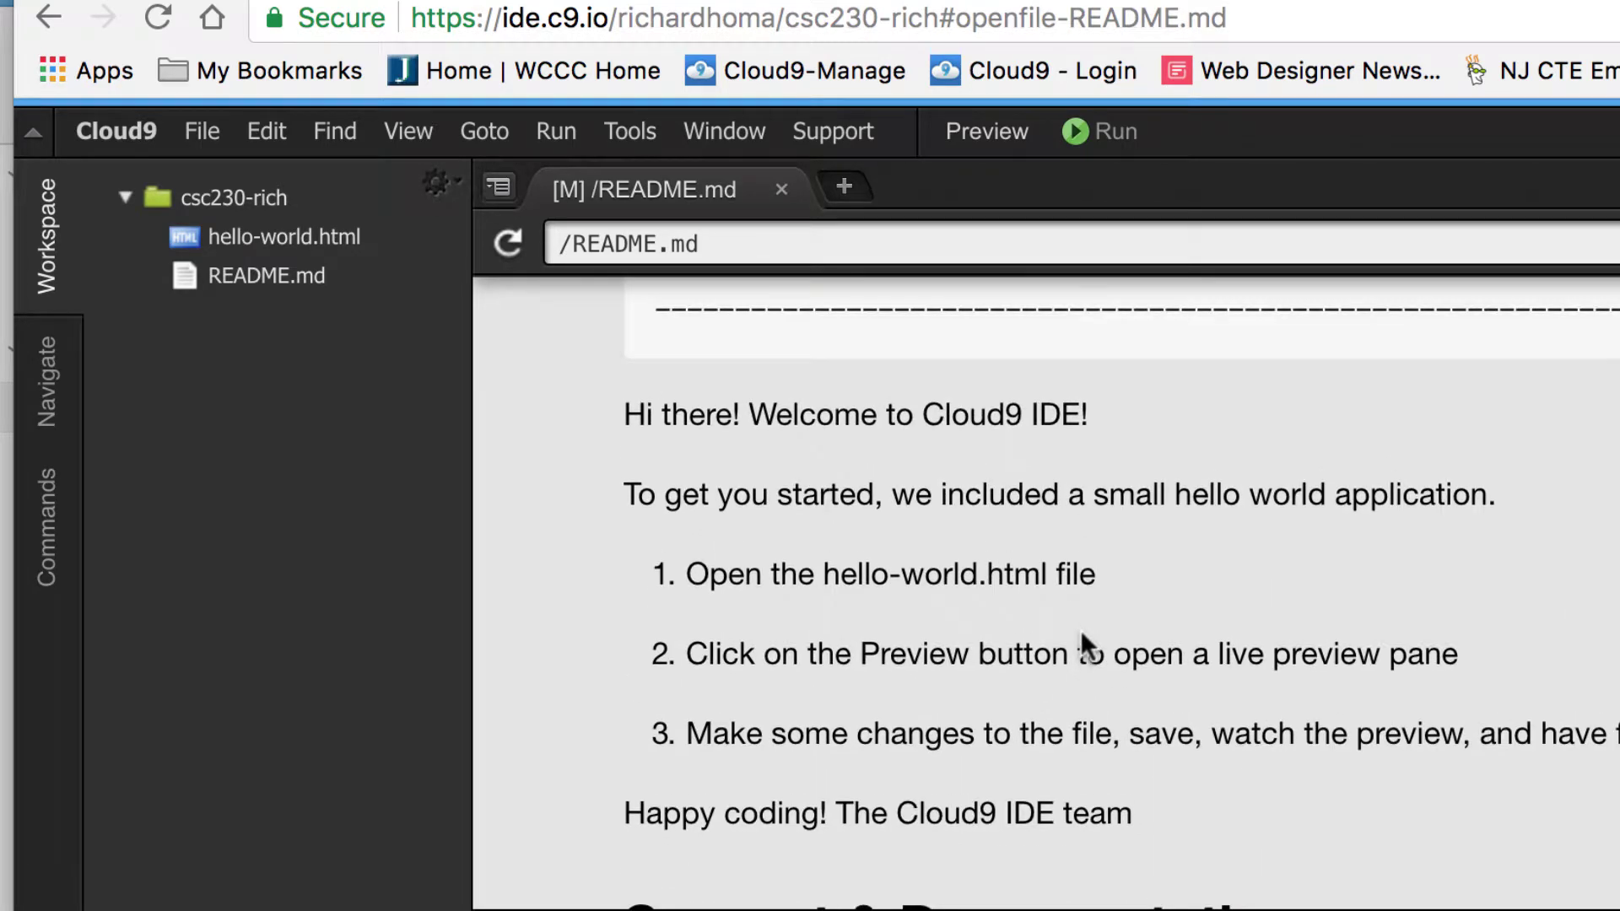
scroll(1081, 634, down, 5)
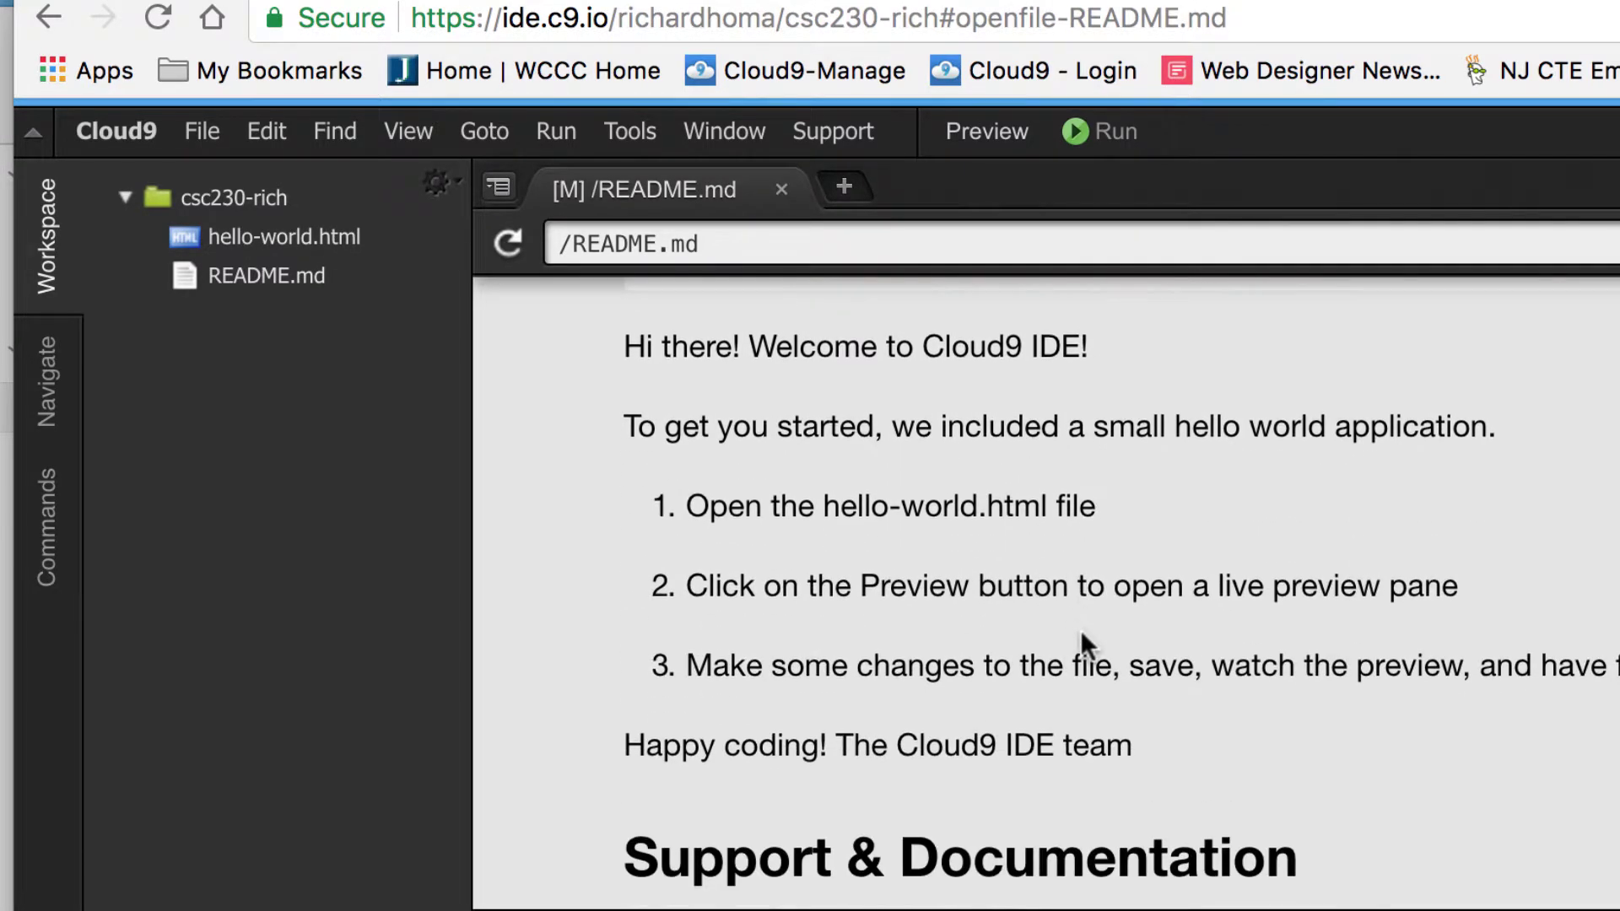
scroll(1083, 646, down, 1)
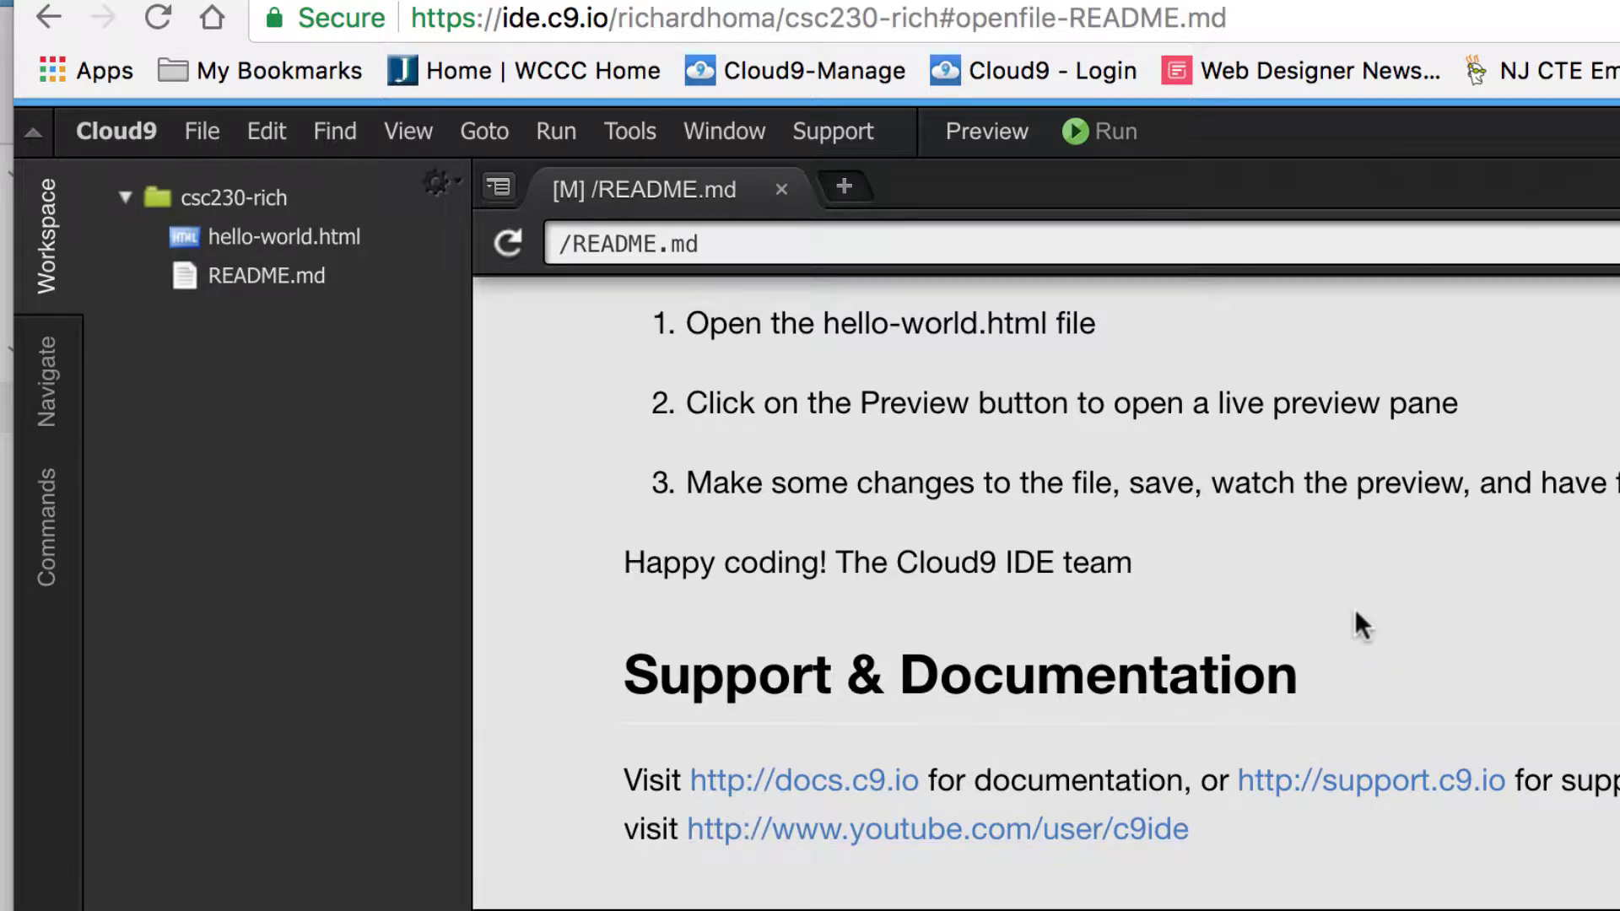
scroll(1356, 624, up, 6)
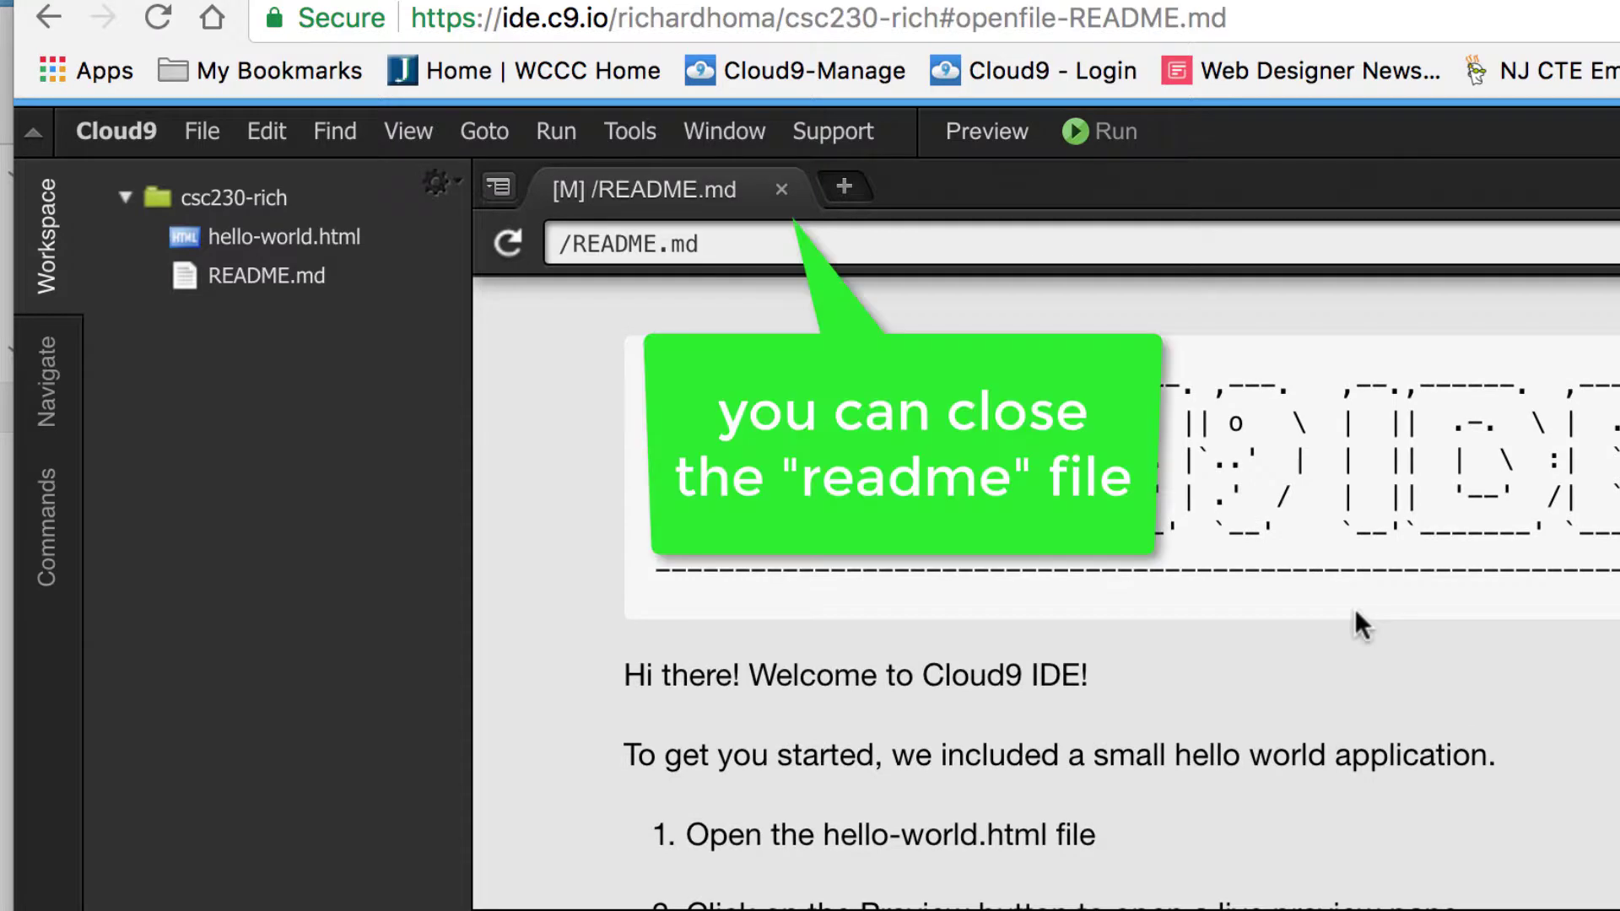
Step: Close README.md, select the csc230-rich folder, and bring up the workspace sharing settings
click(781, 190)
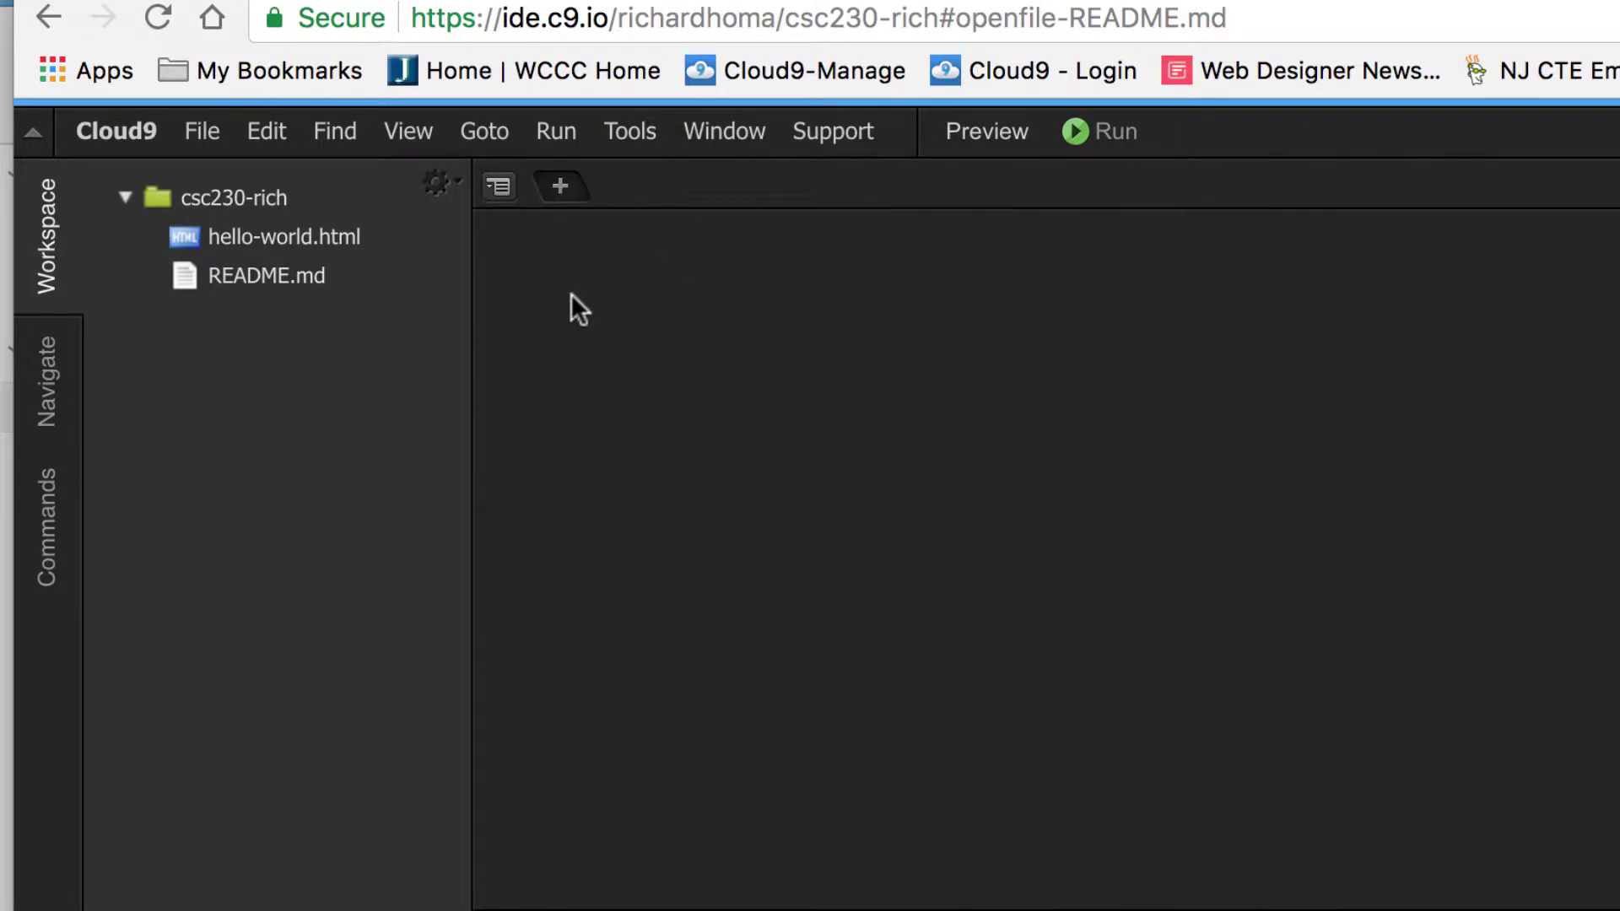
click(160, 196)
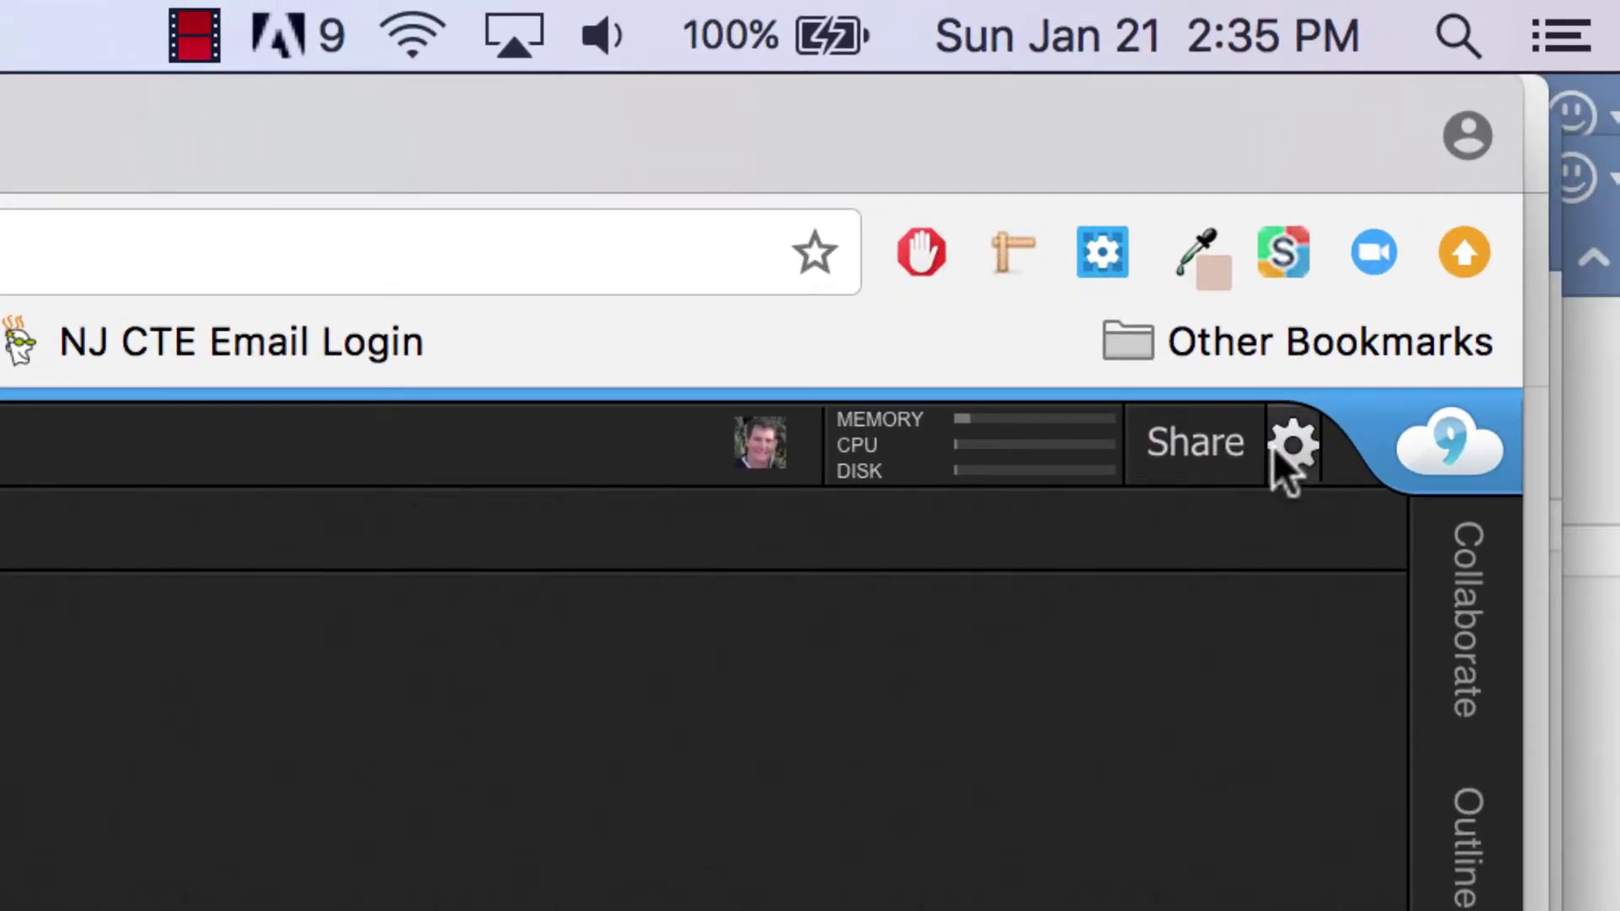
click(1254, 447)
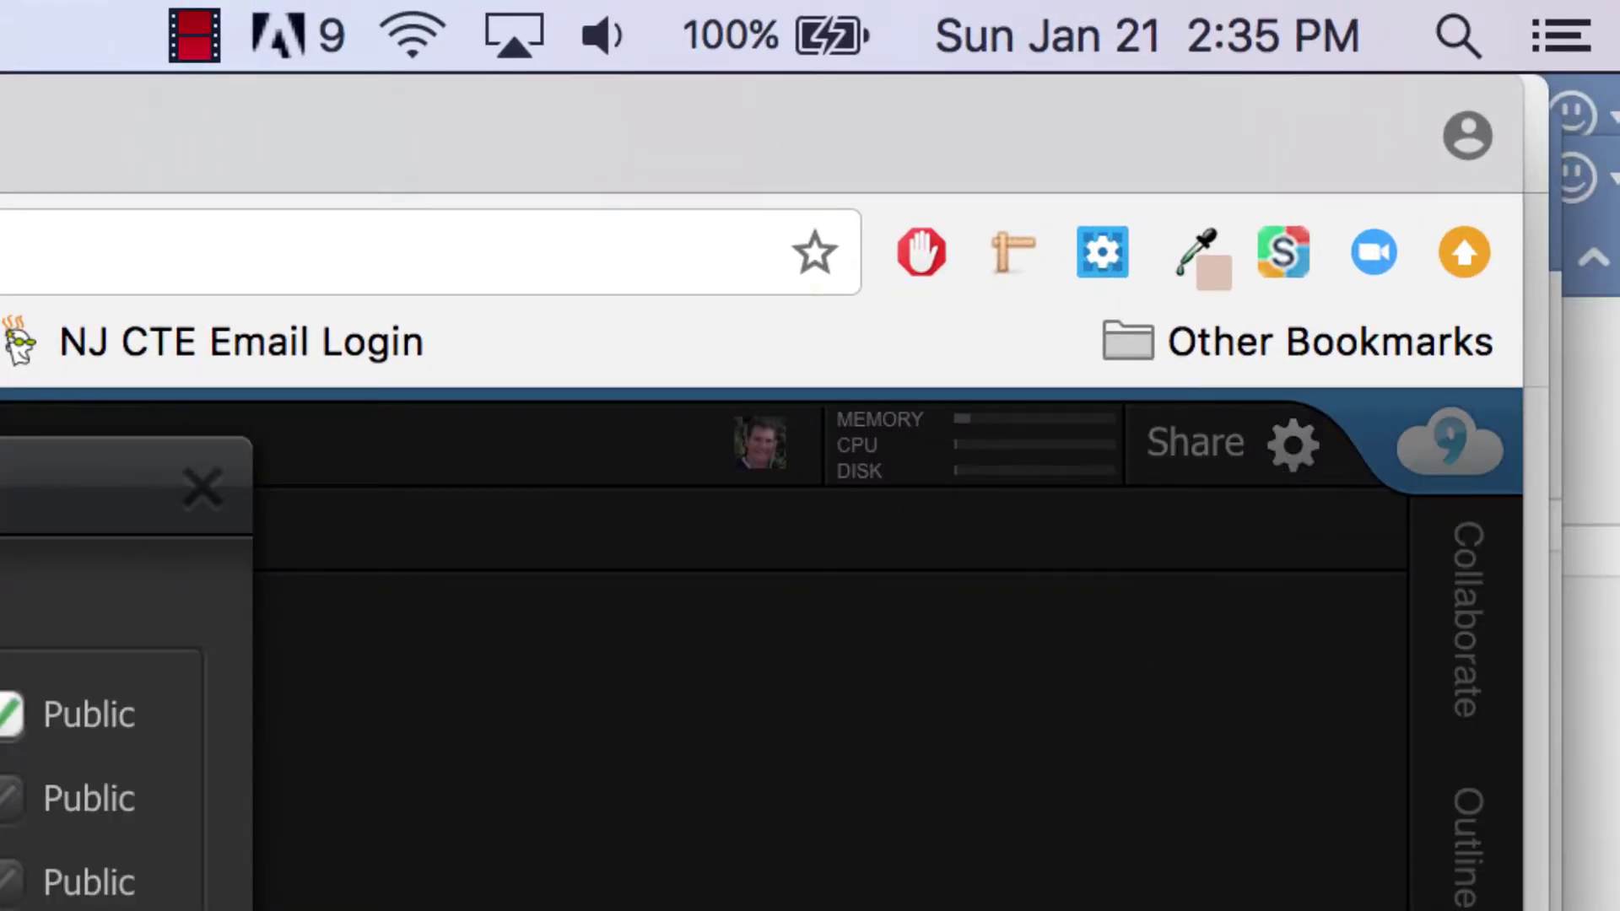